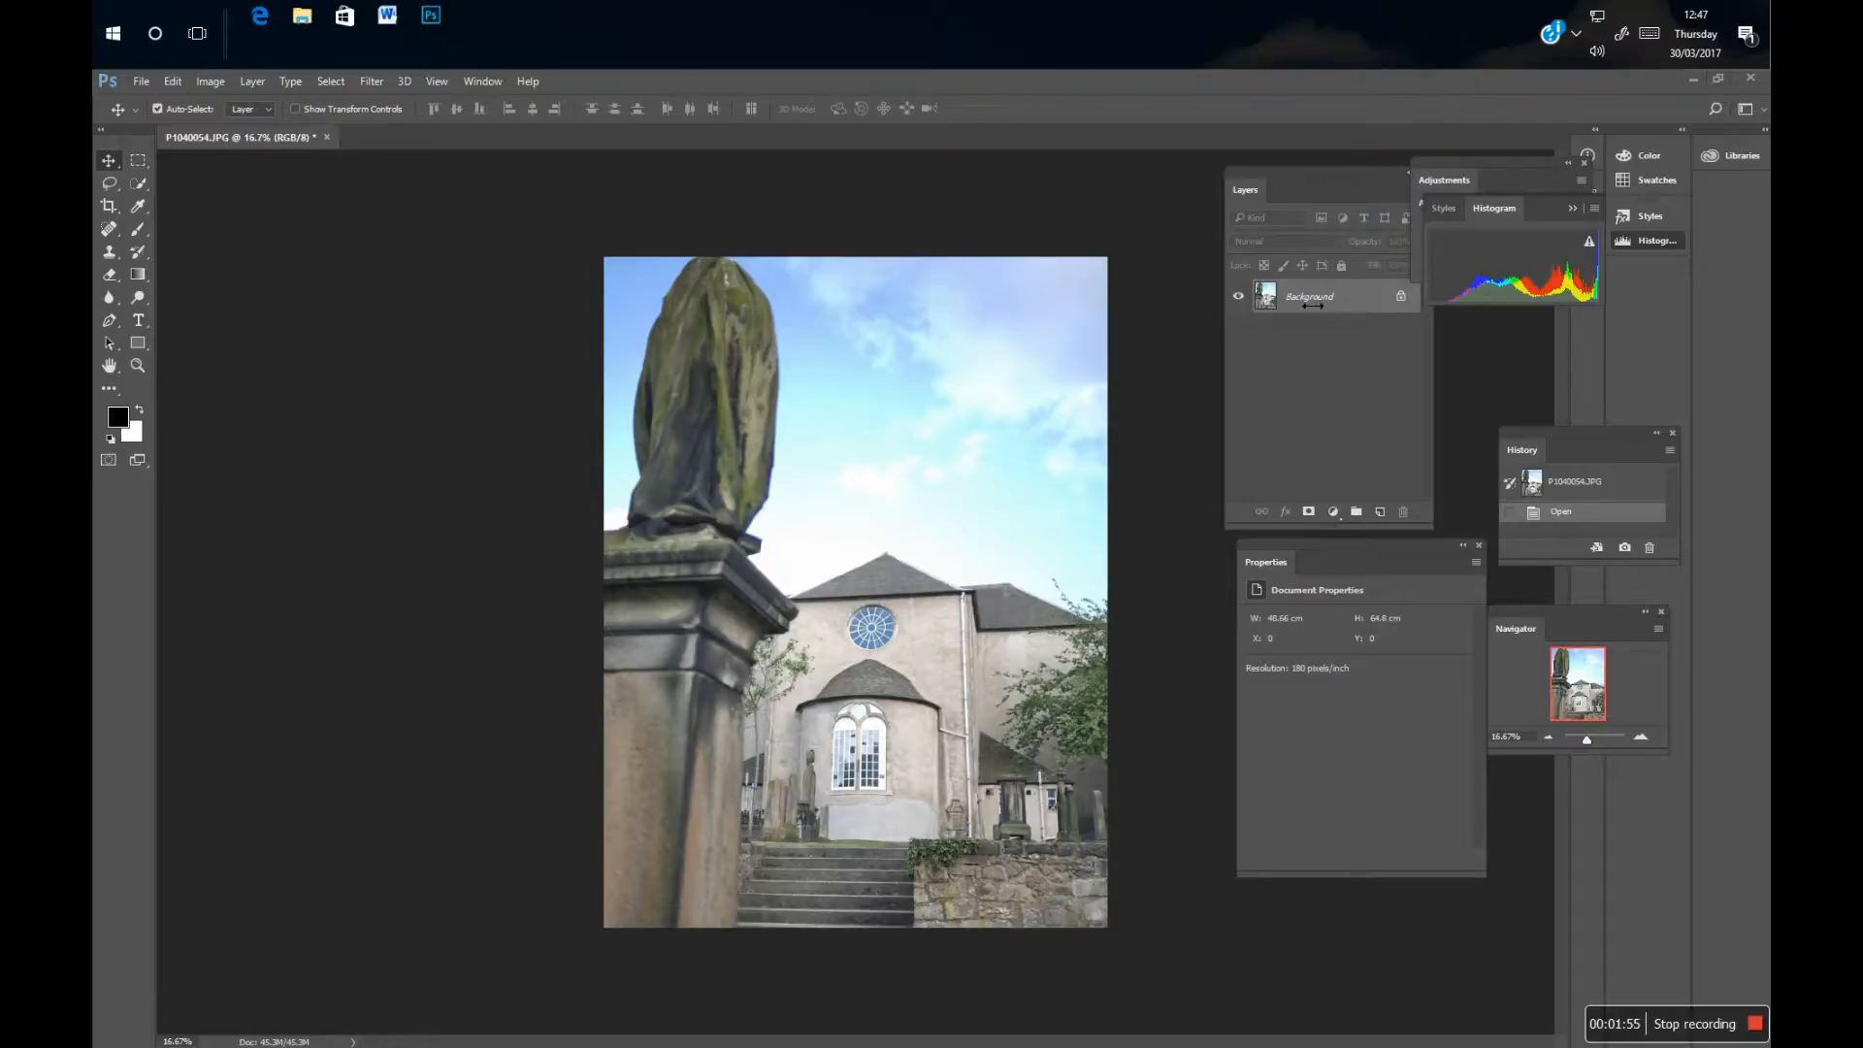
Rearrange the floating Layers and Properties panels and add a Levels adjustment layer above the Background.
drag(1254, 176, 1155, 231)
drag(1293, 547, 1378, 600)
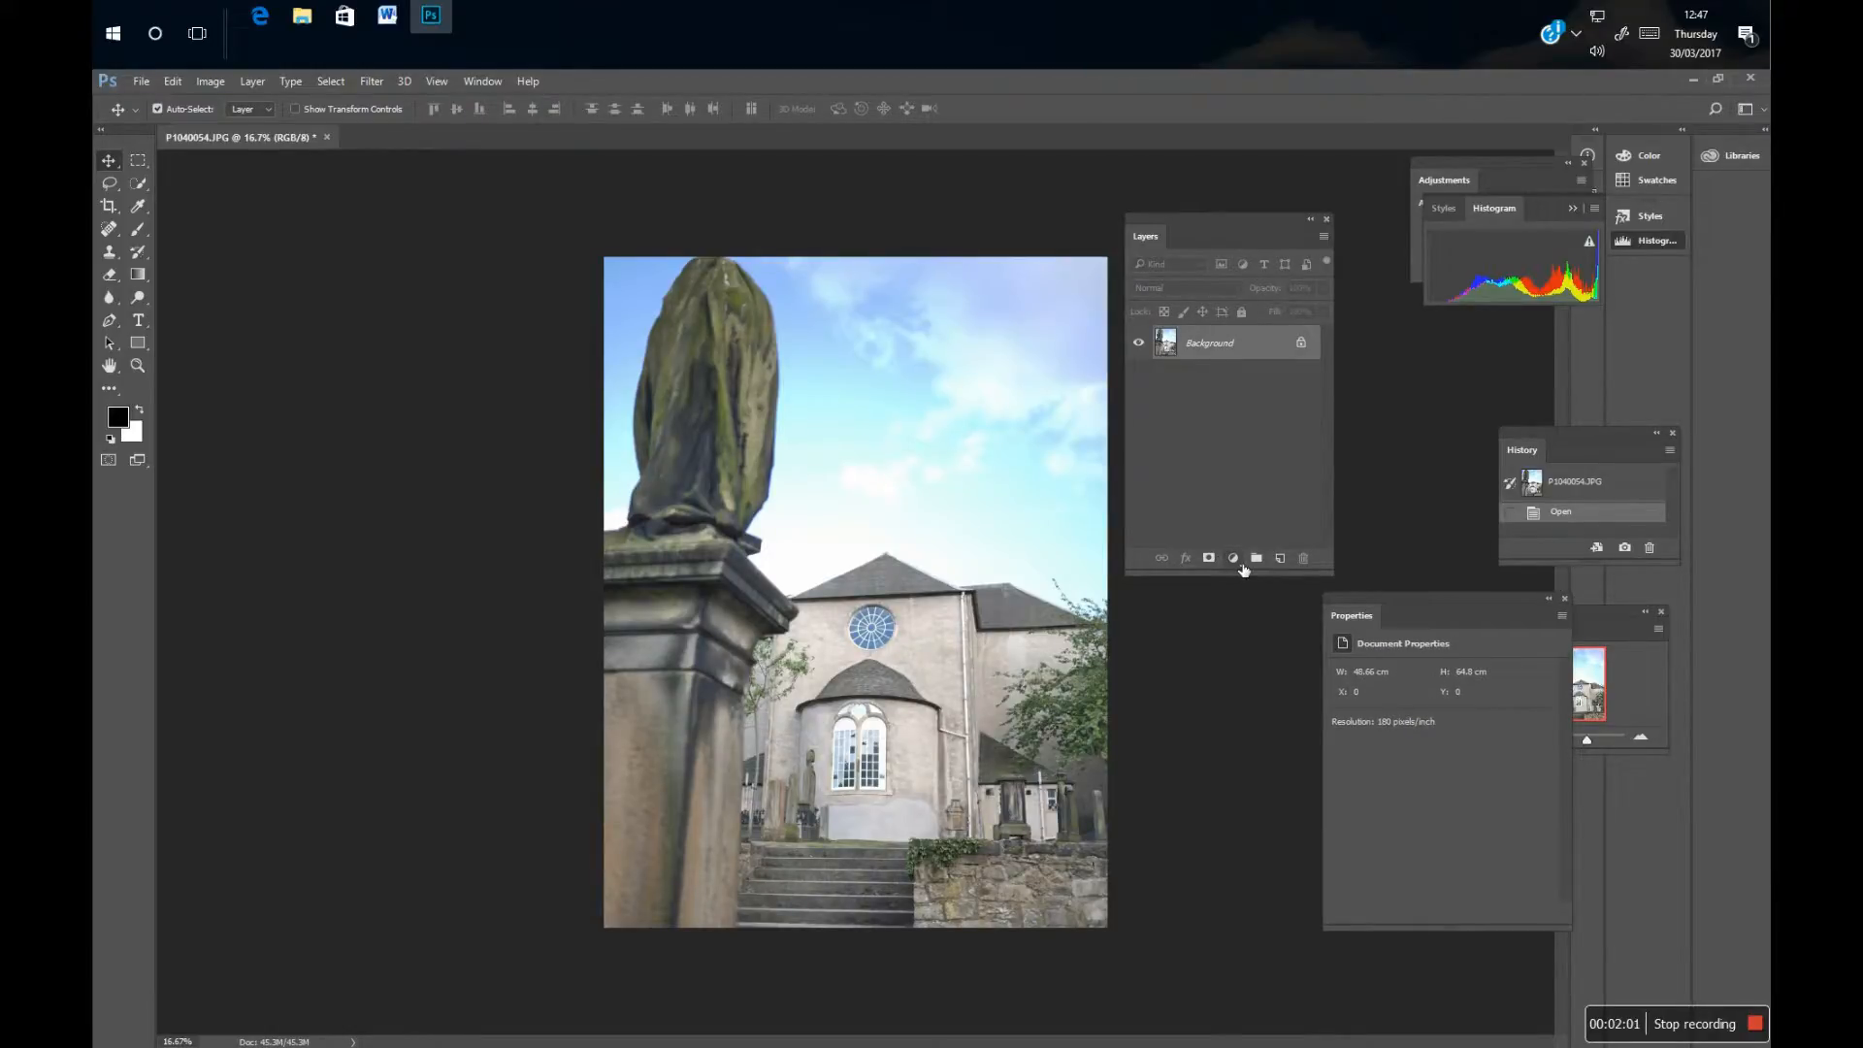
click(1241, 563)
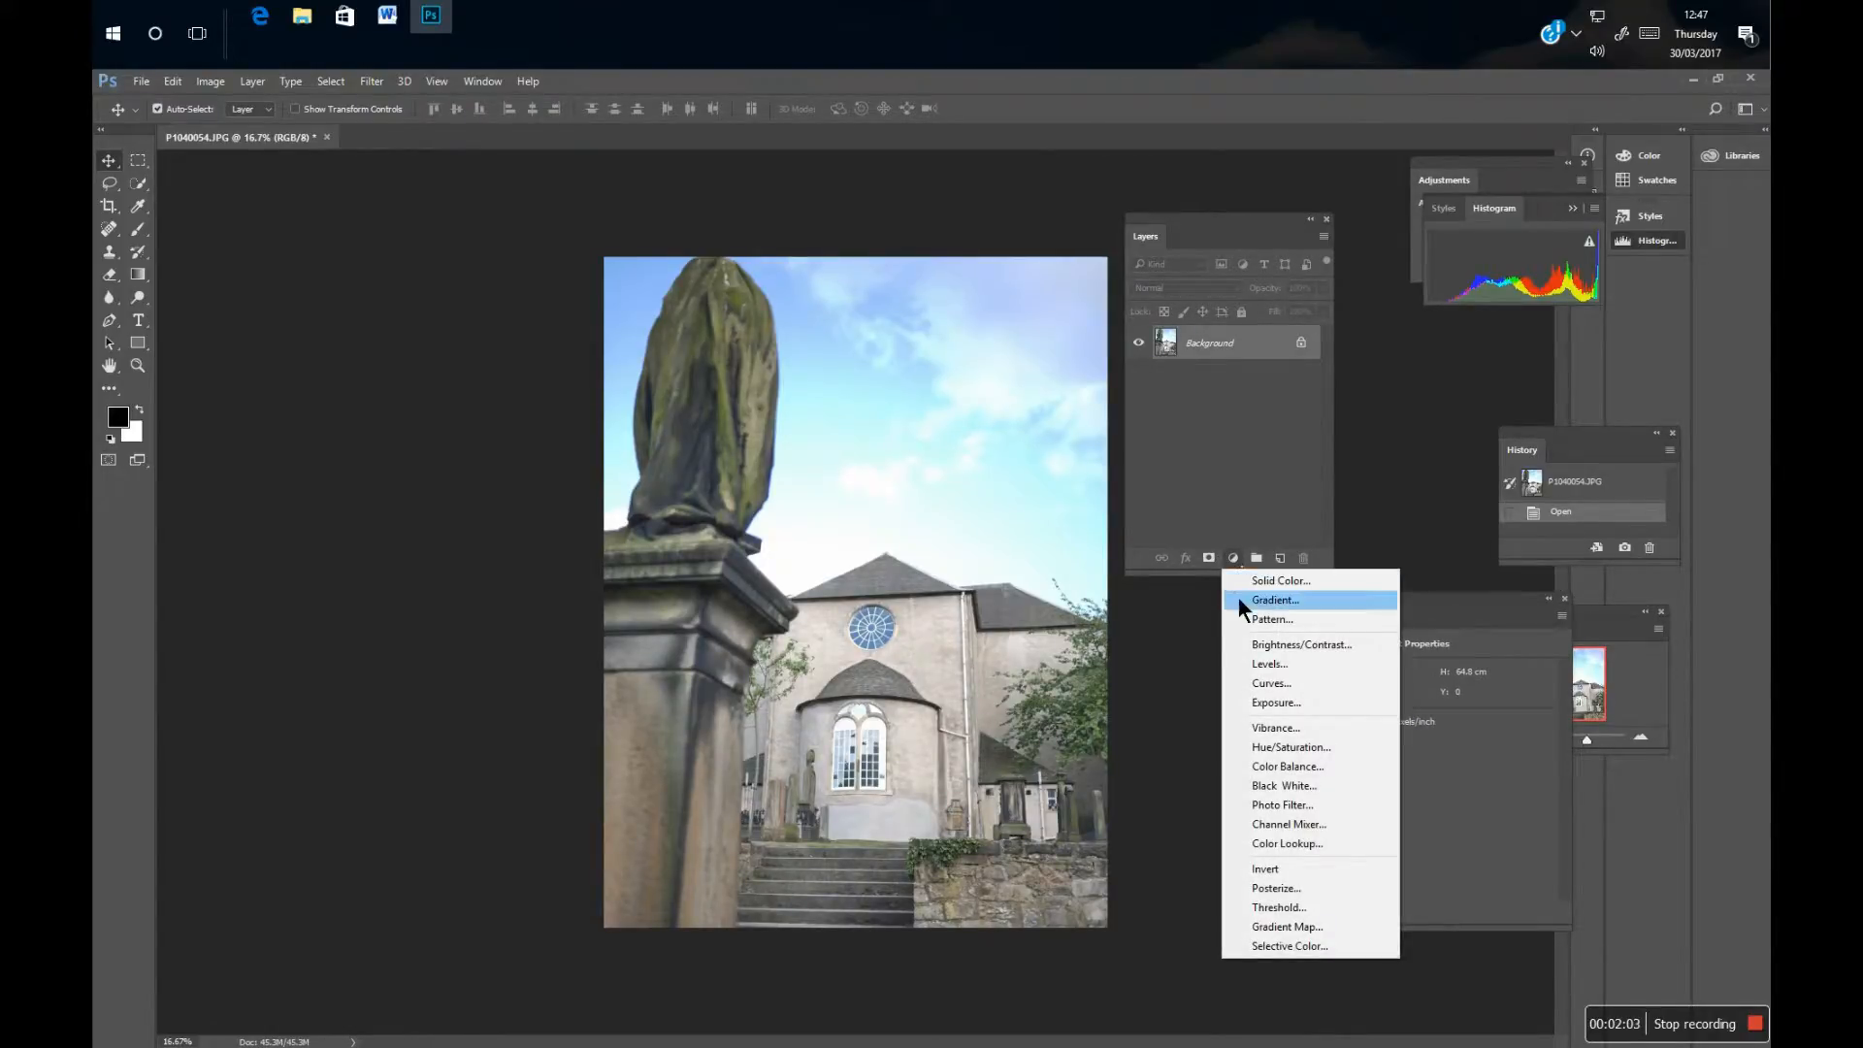
click(1279, 665)
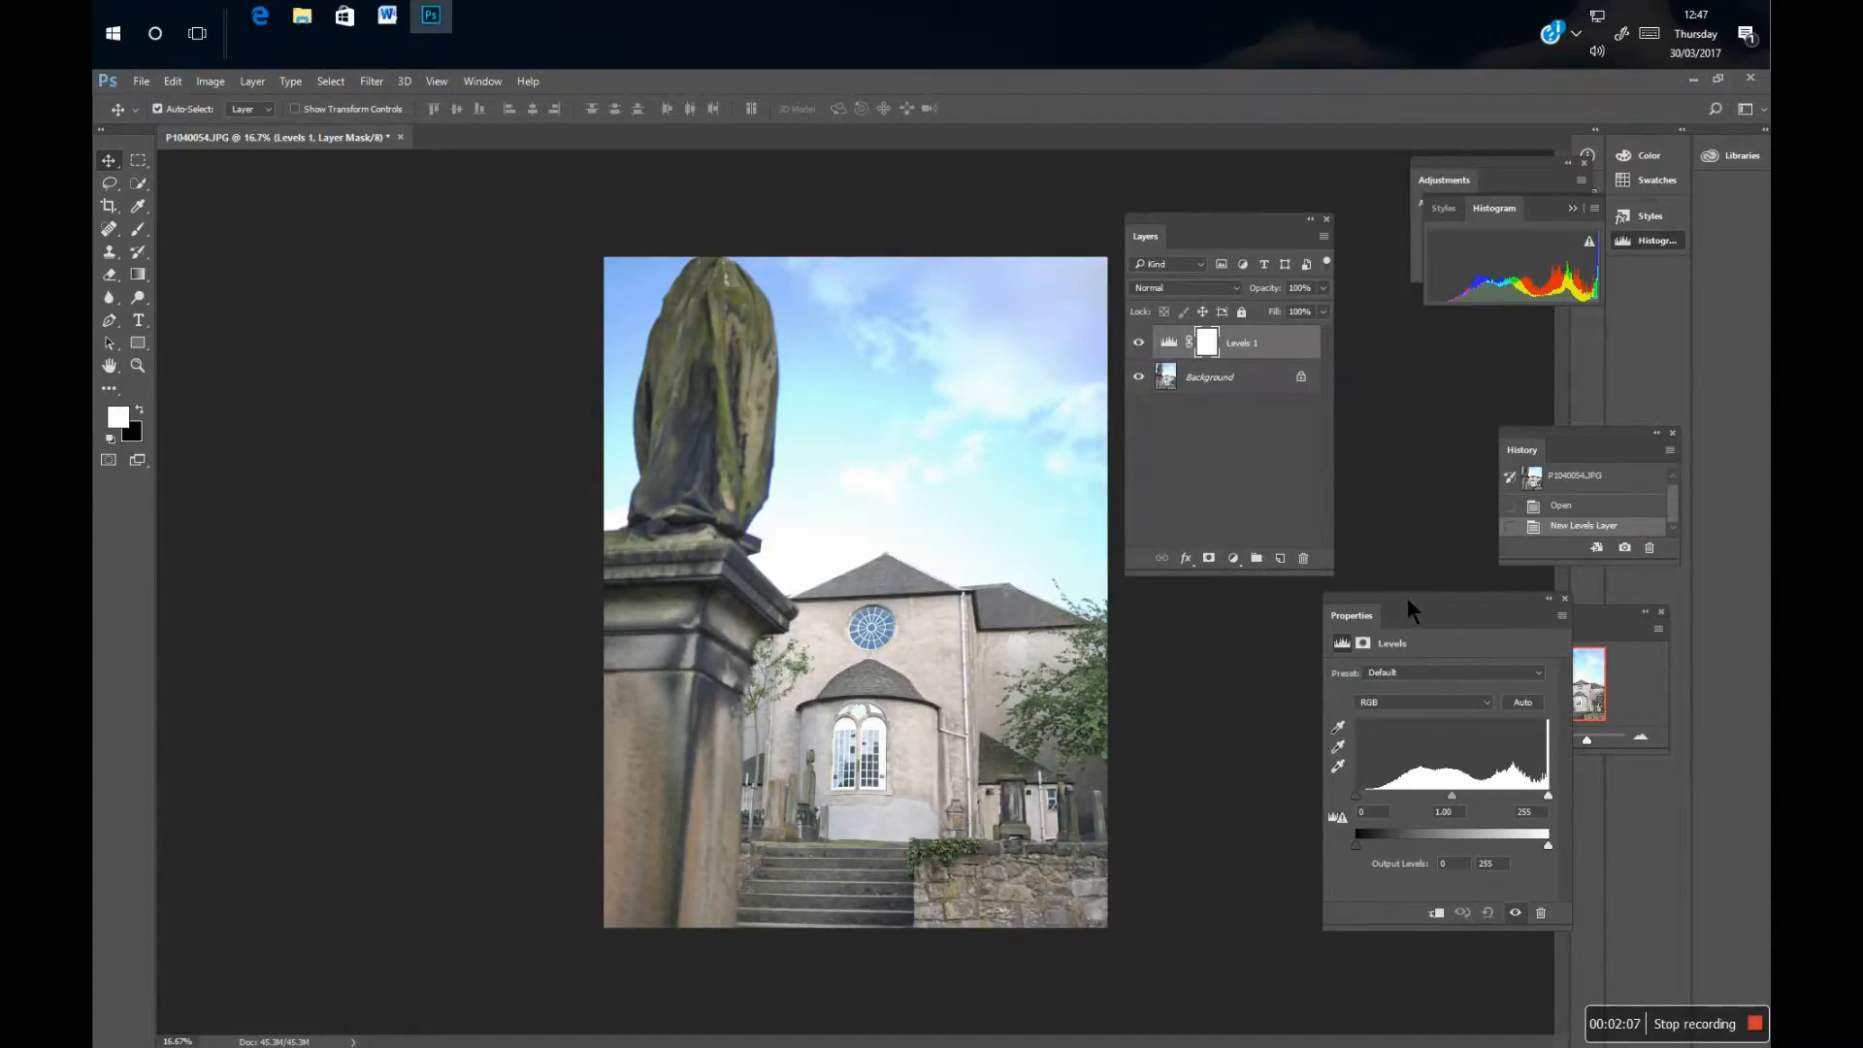
drag(1407, 598, 1246, 445)
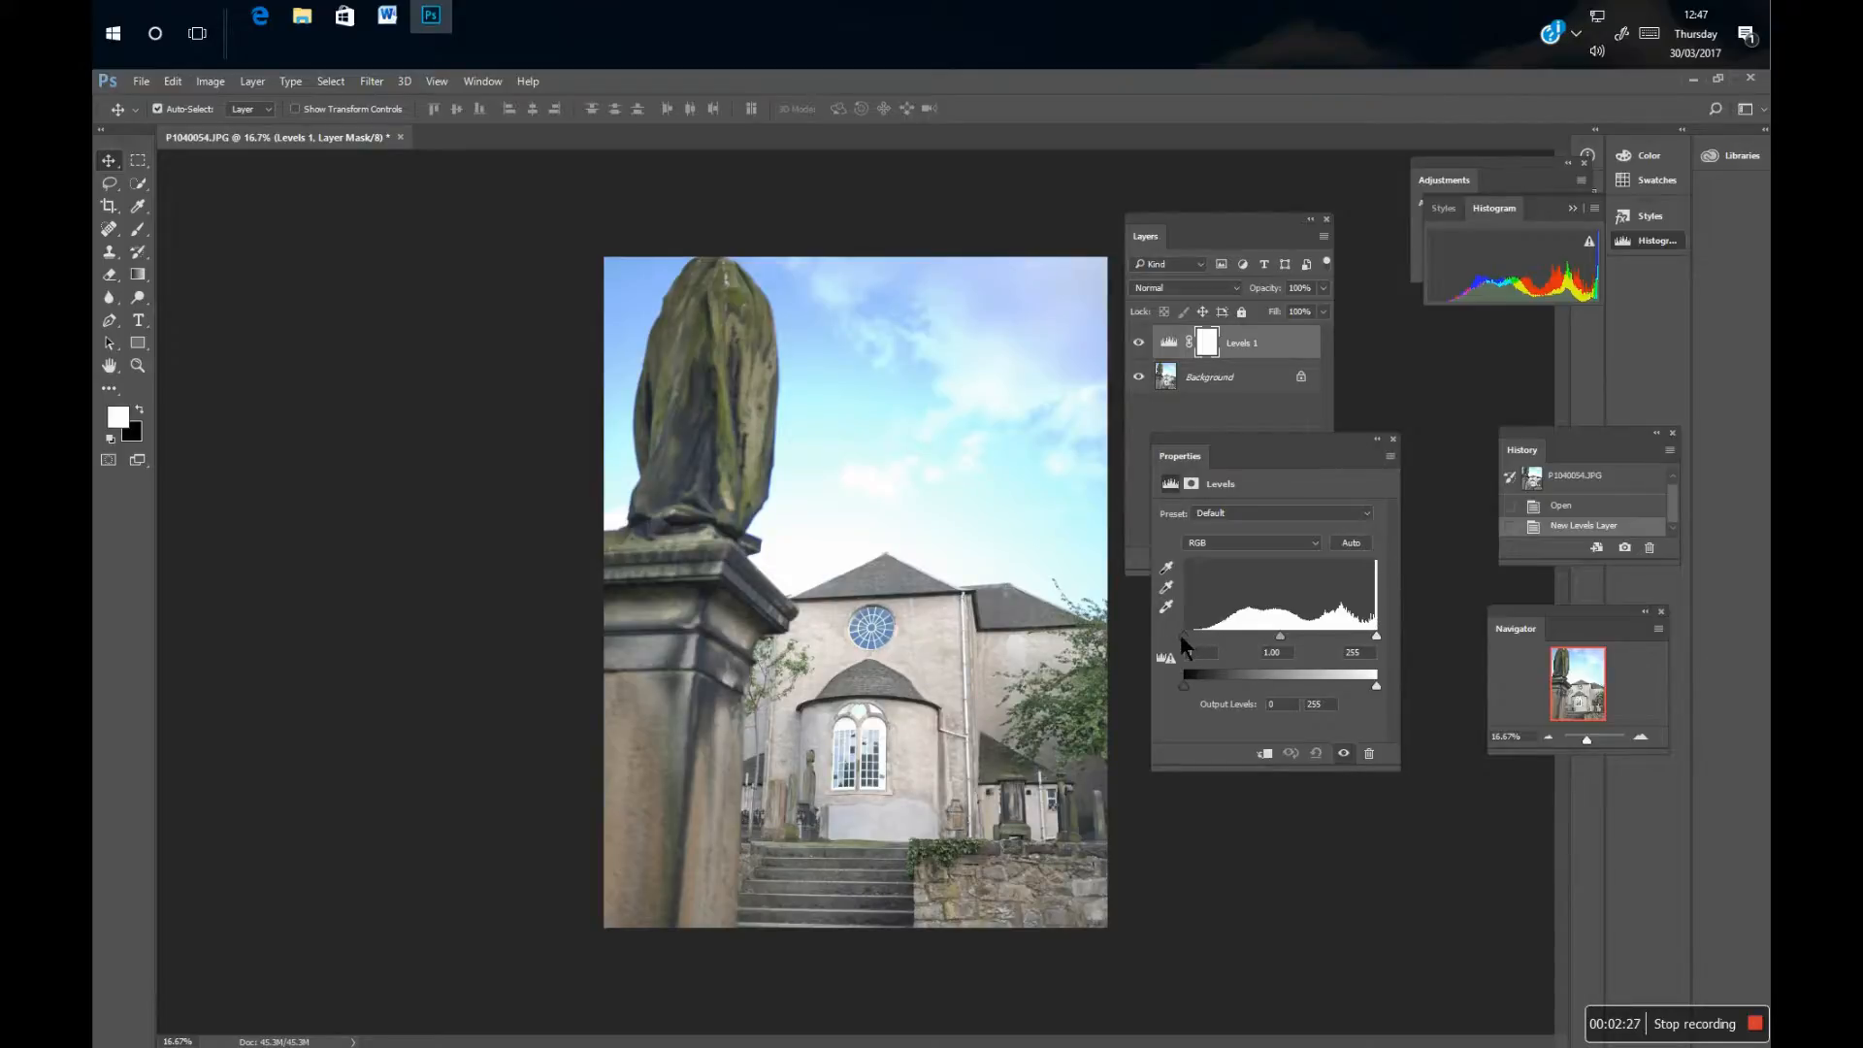
Try different shadow and highlight input levels on the Levels layer, ending with black point 0, midtone 0.86 and white point 255.
drag(1184, 636, 1298, 638)
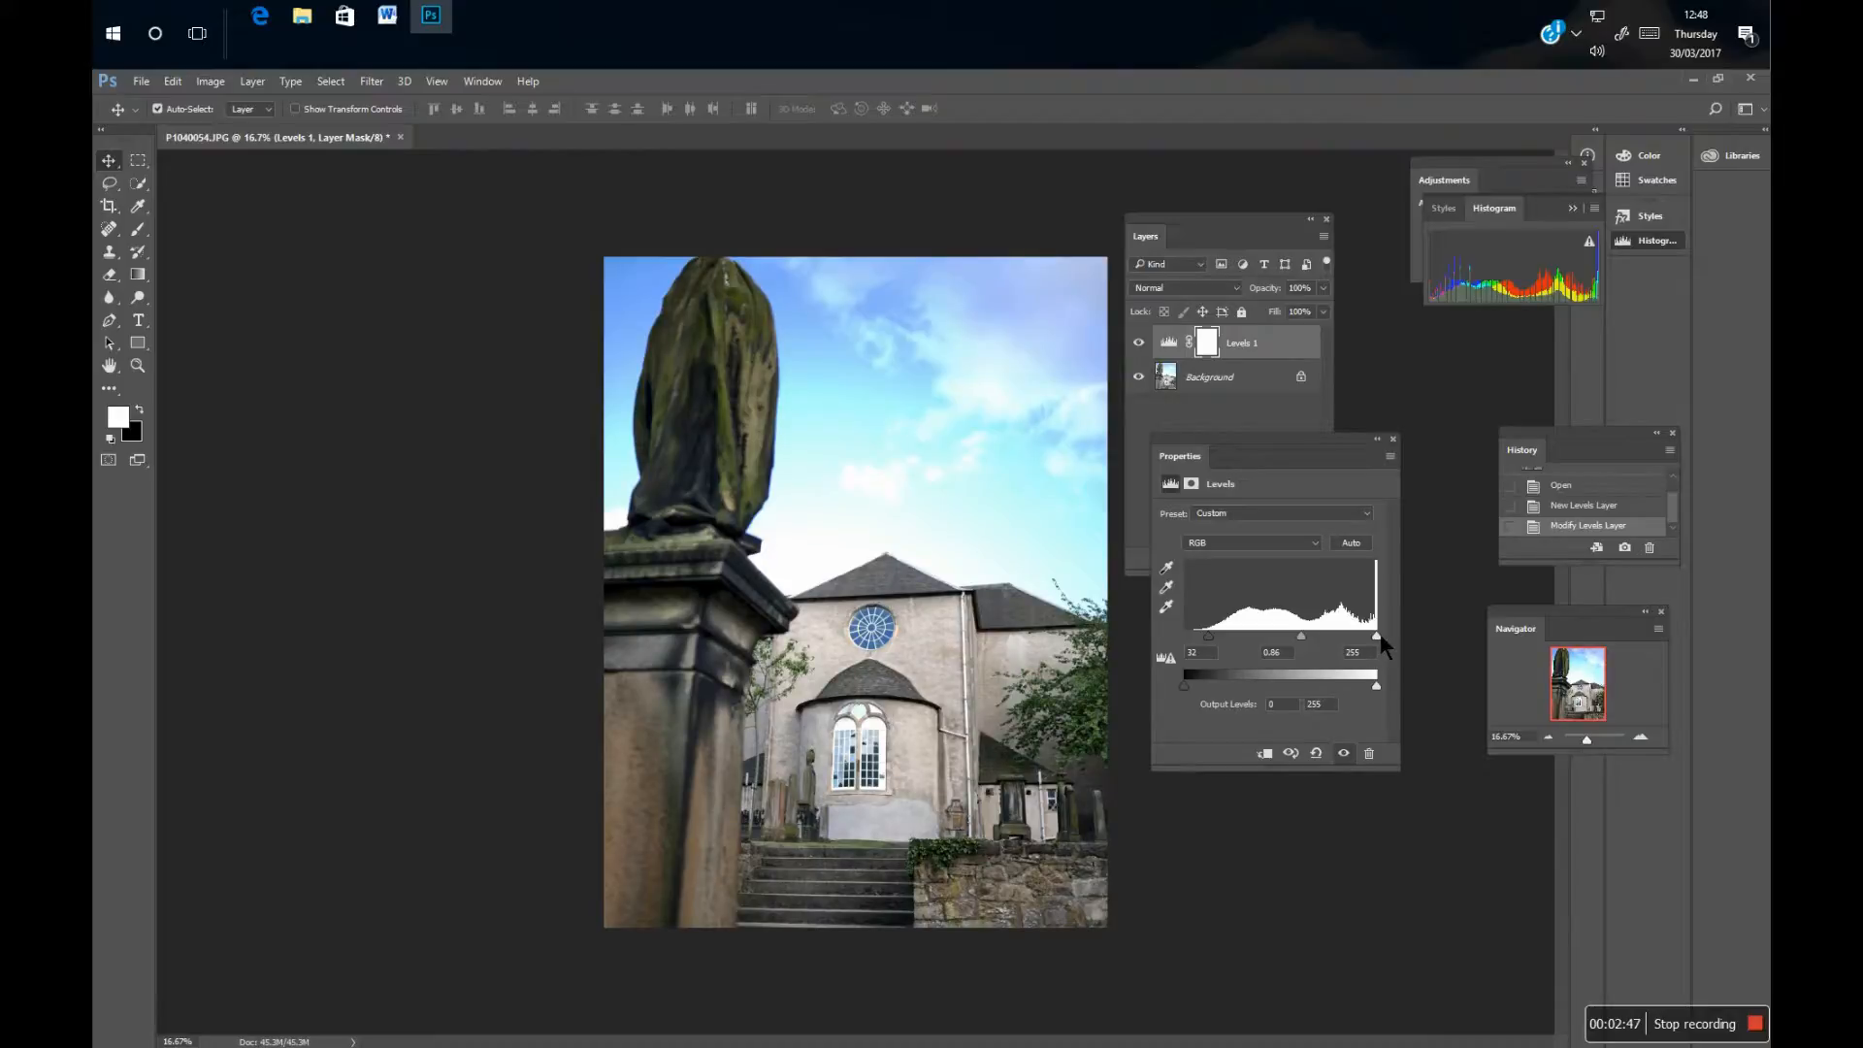
mouse_move(1377, 636)
mouse_down()
mouse_move(1351, 637)
mouse_move(1376, 636)
mouse_up()
mouse_move(1370, 635)
mouse_down()
mouse_move(1343, 638)
mouse_move(1365, 643)
mouse_up()
drag(1209, 637, 1297, 638)
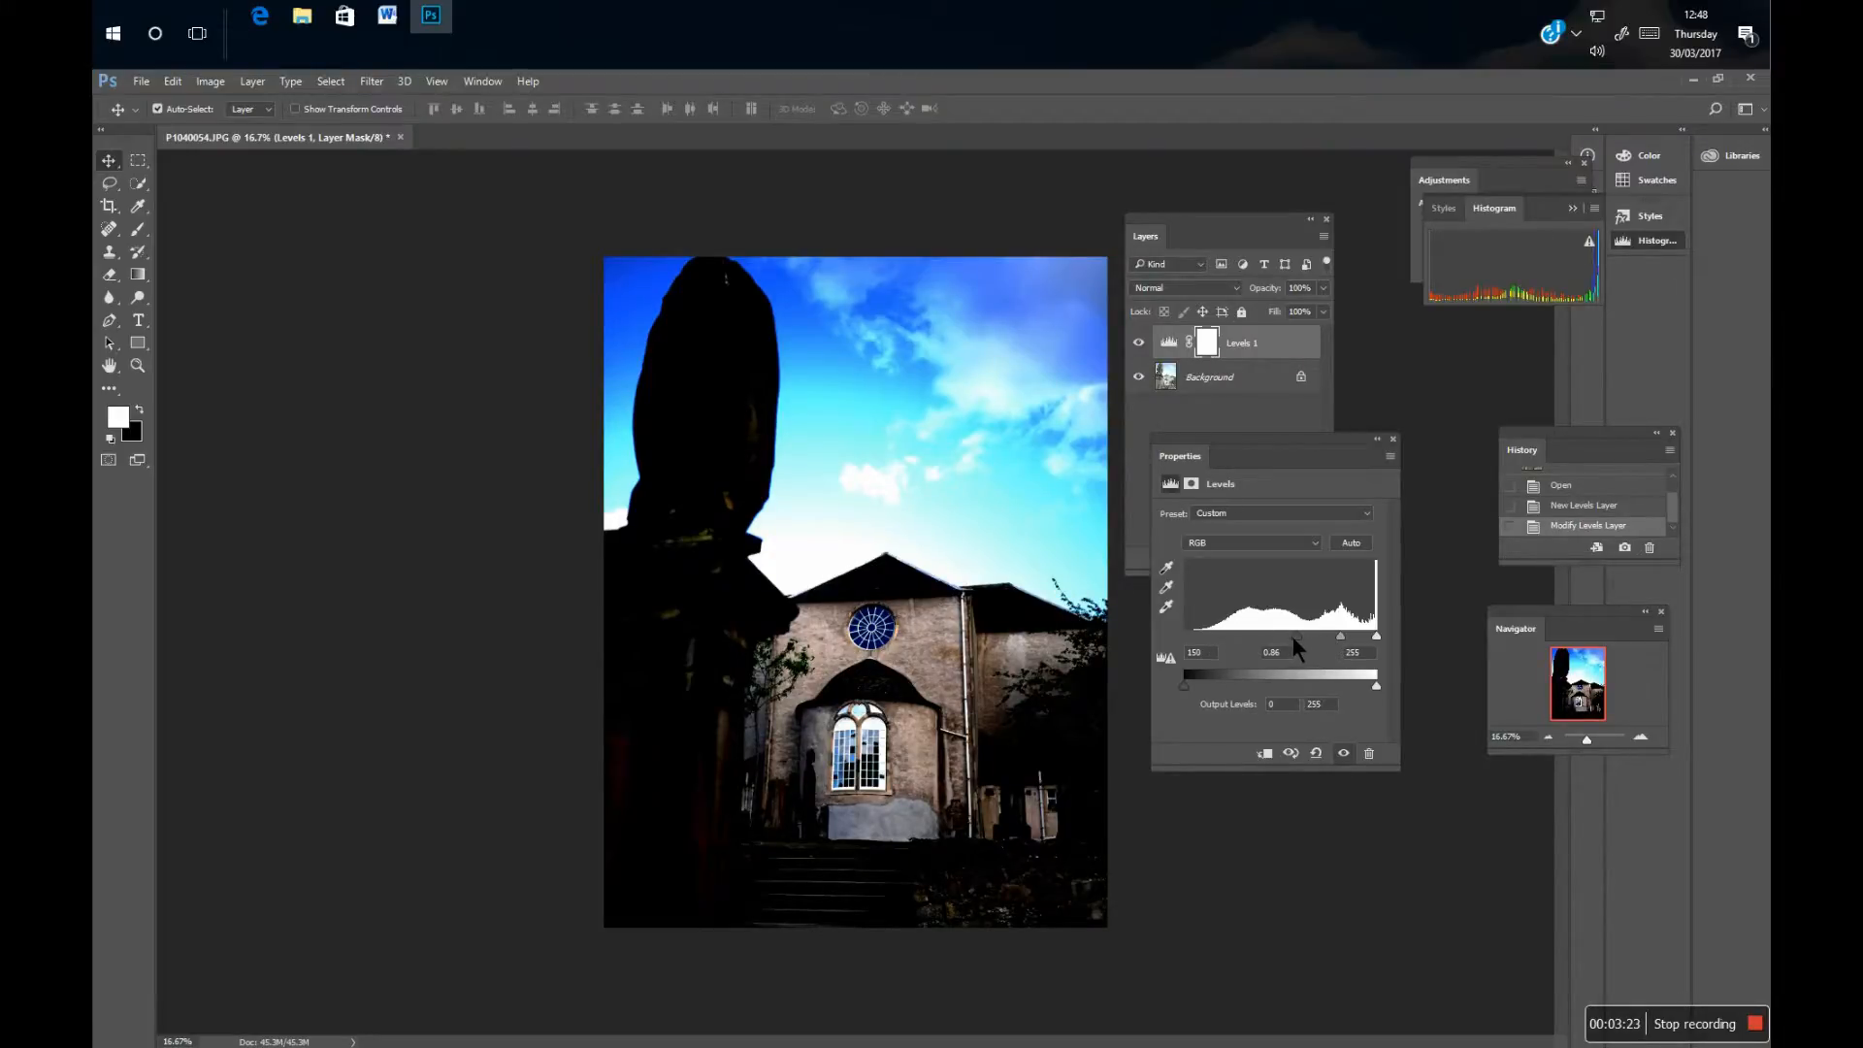
drag(1293, 637, 1184, 636)
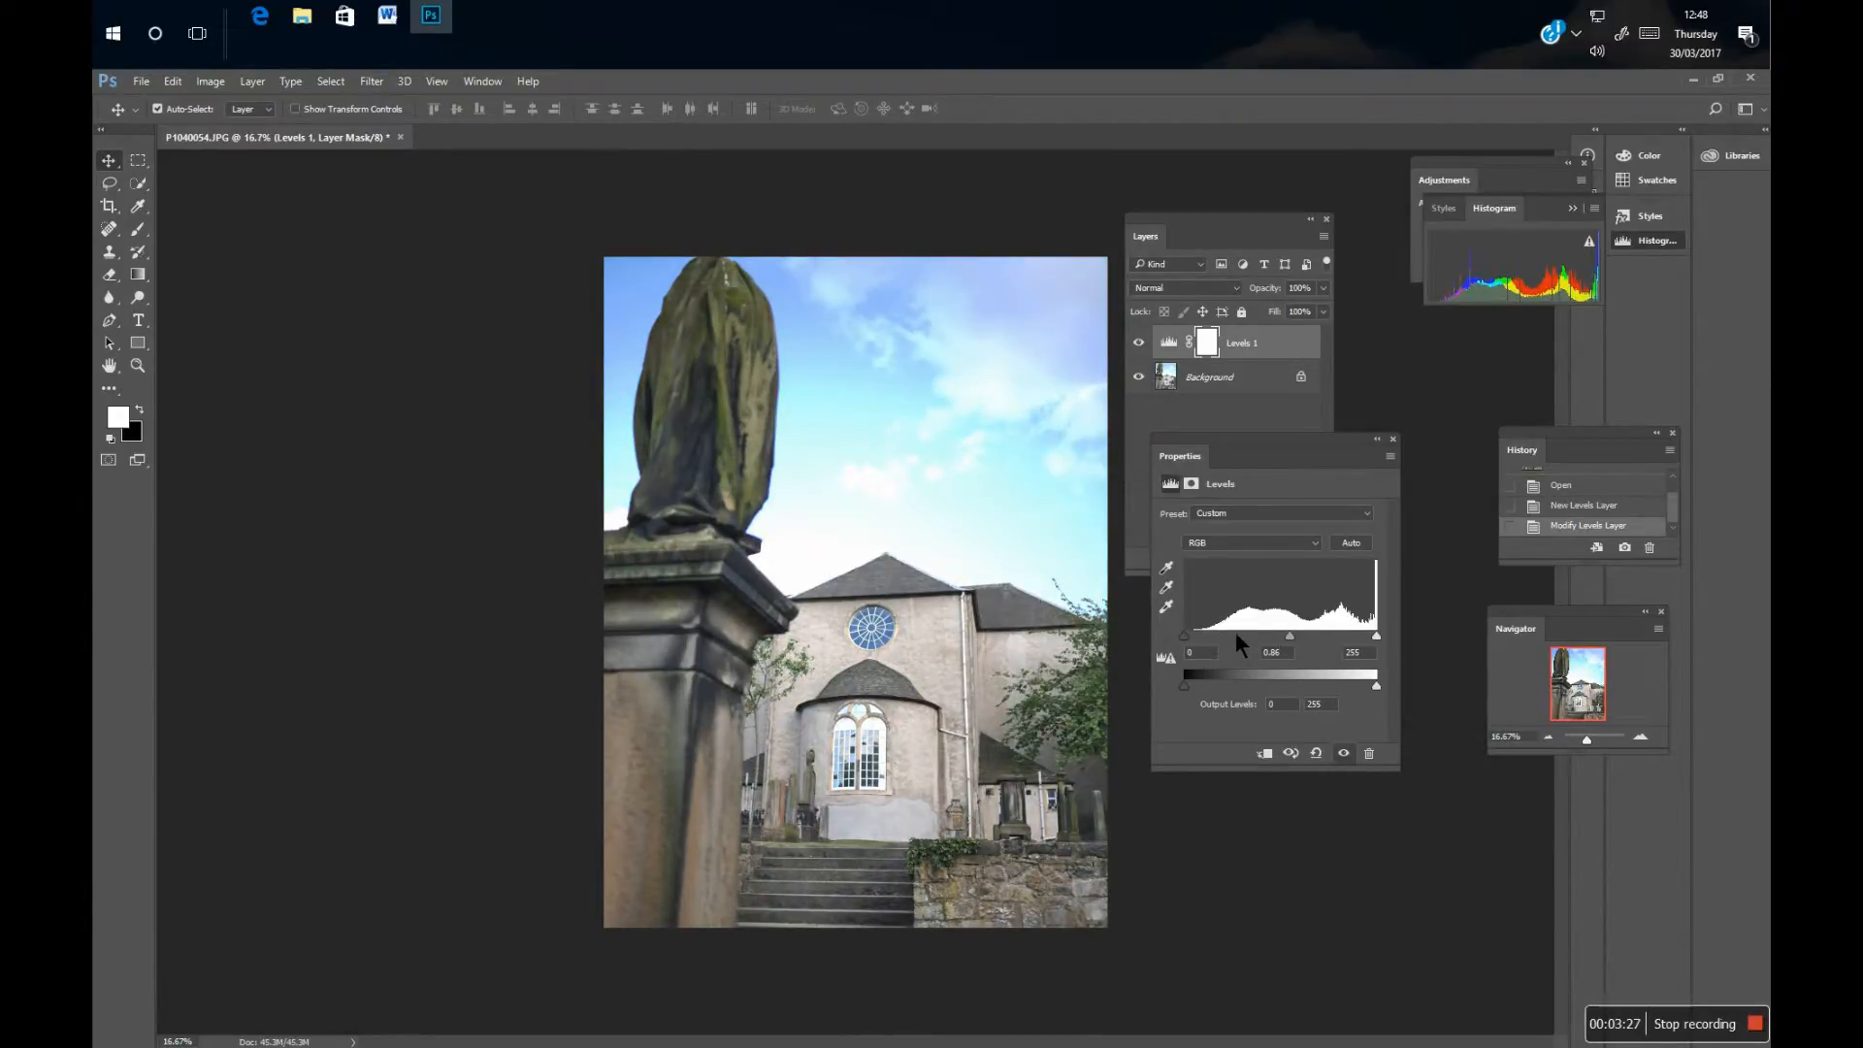
Delete the Levels 1 adjustment layer, leaving only the Background.
click(1239, 394)
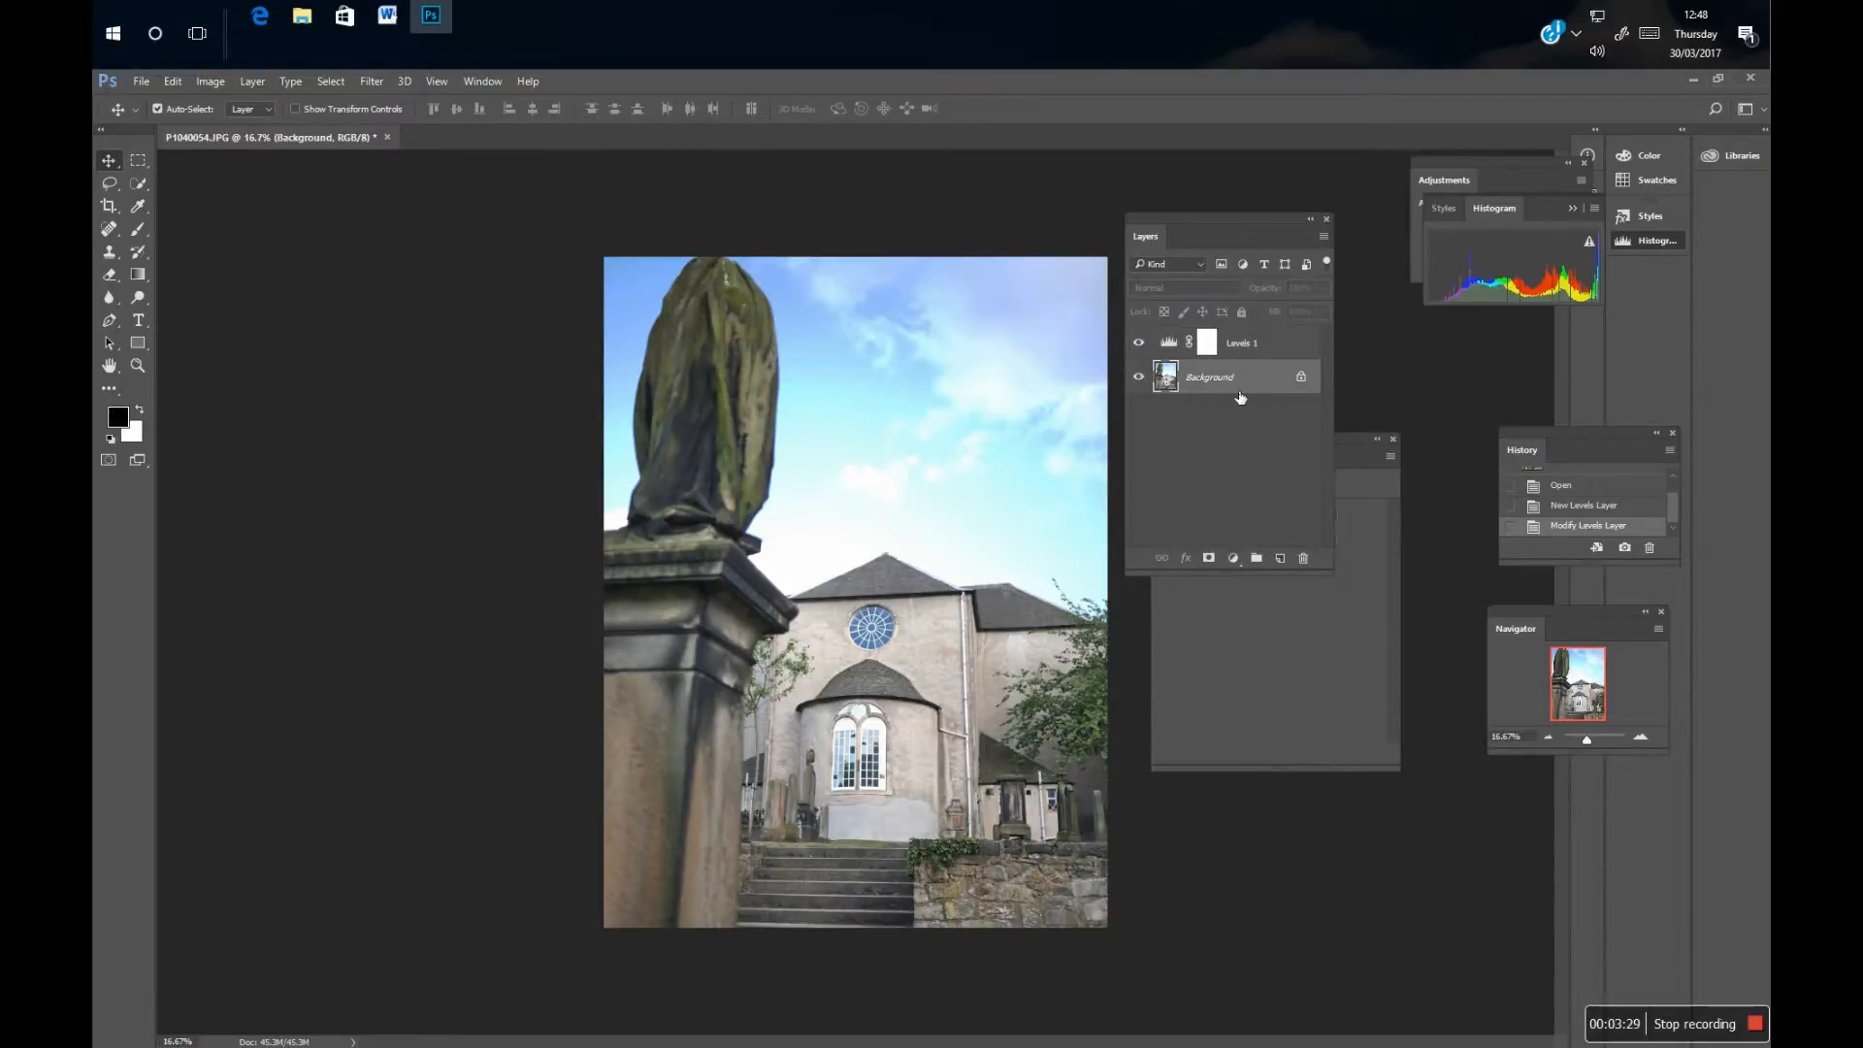
click(1302, 343)
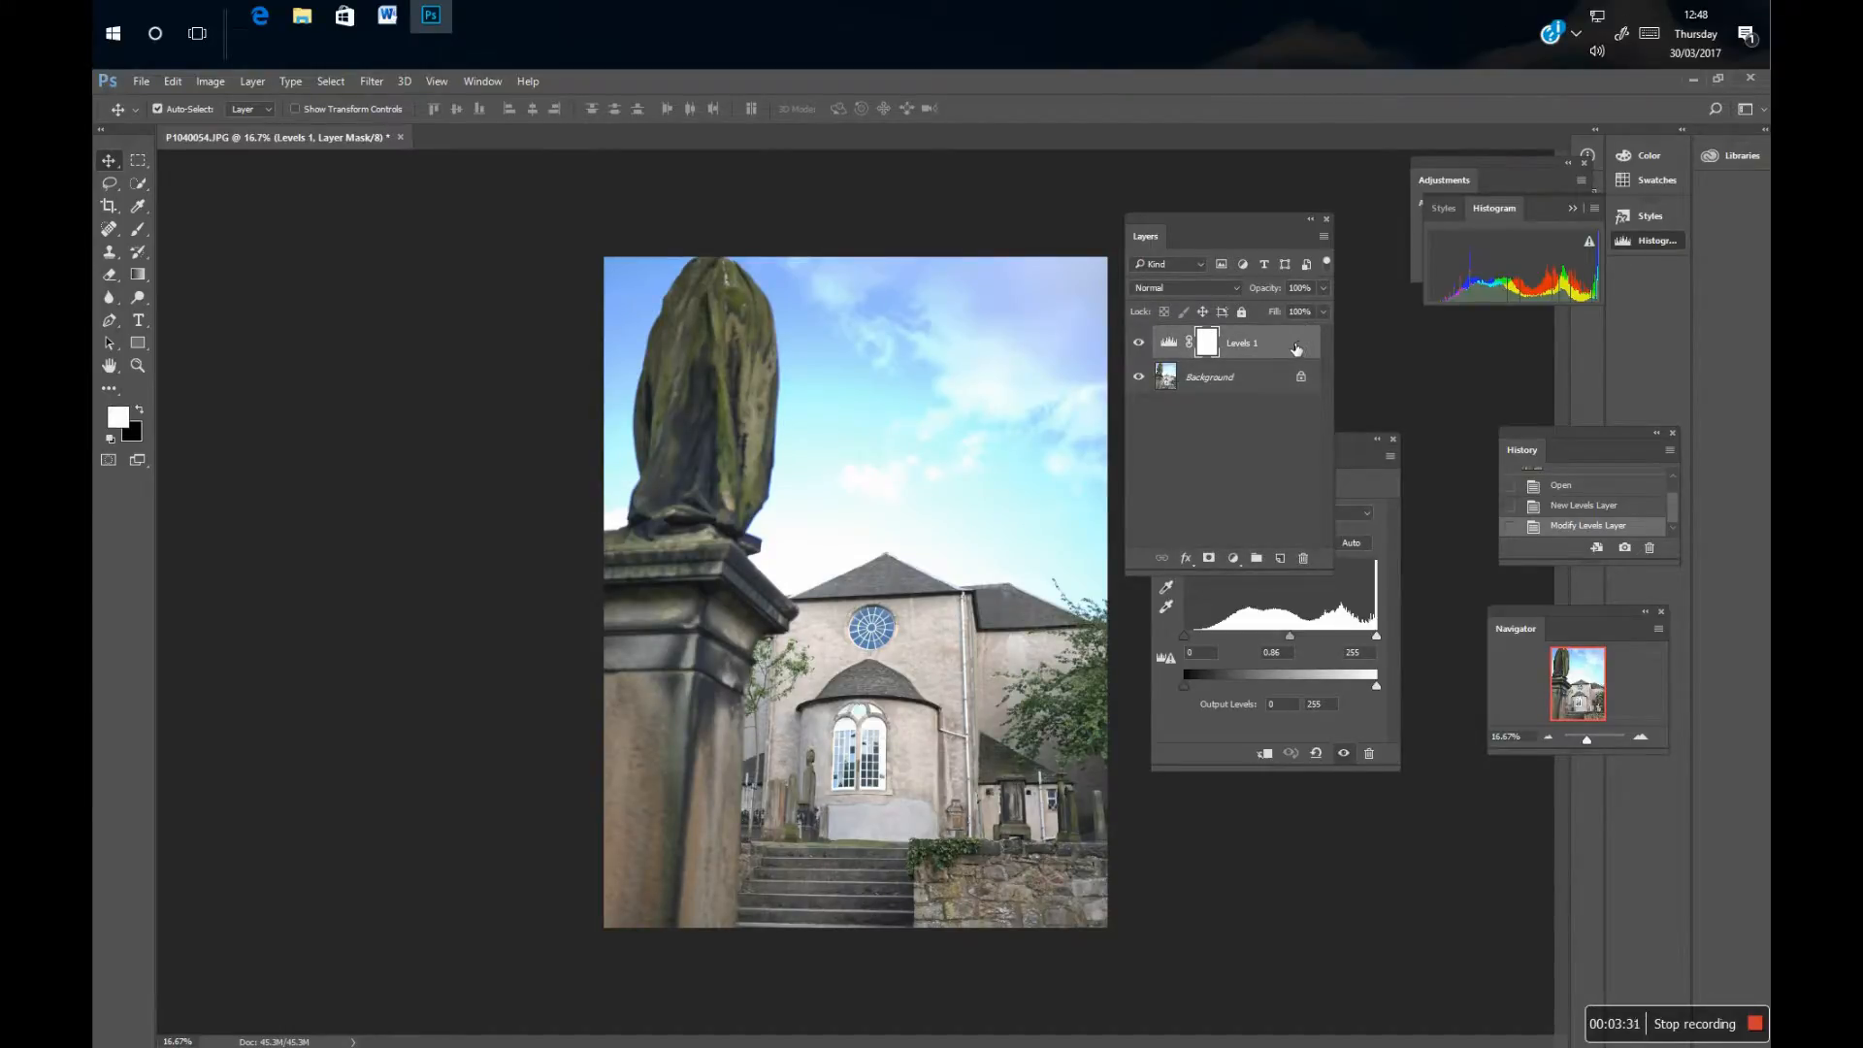
drag(1296, 349, 1304, 558)
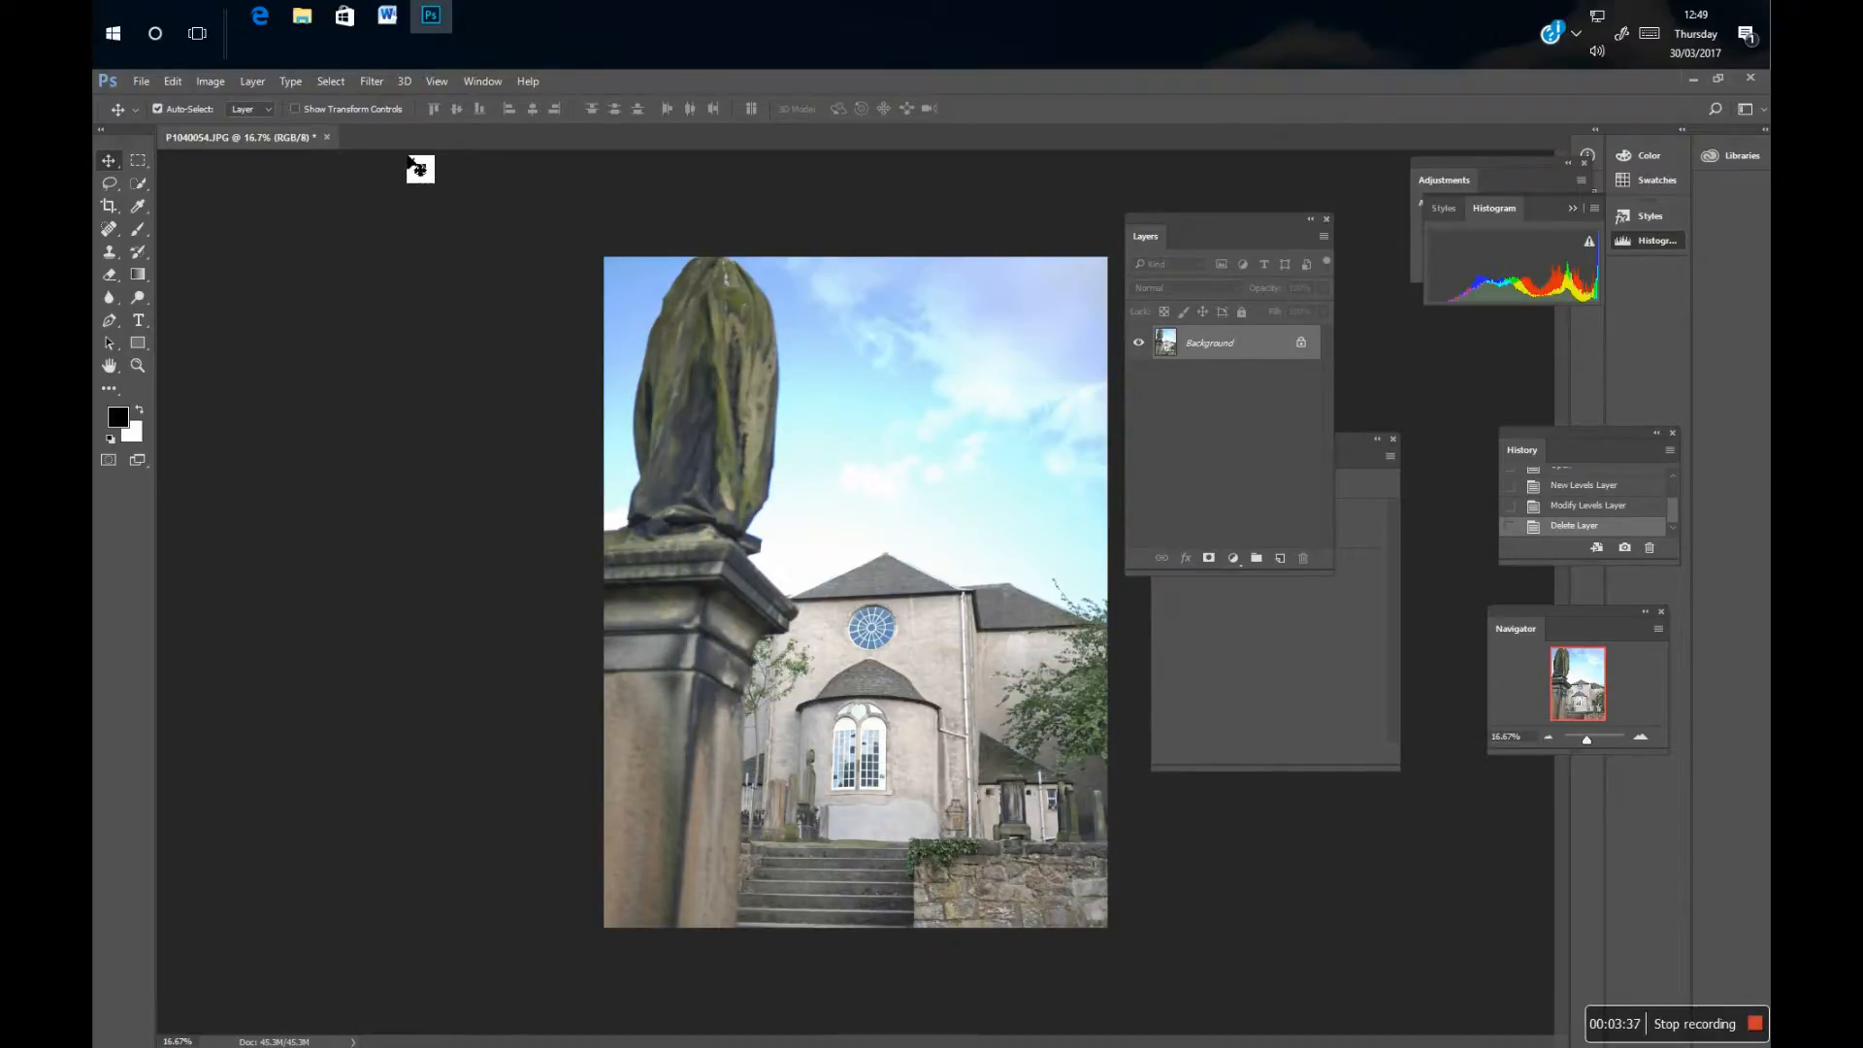
Open the Camera Raw Filter on the JPEG photo and set a custom white balance with Temperature +4.
click(373, 84)
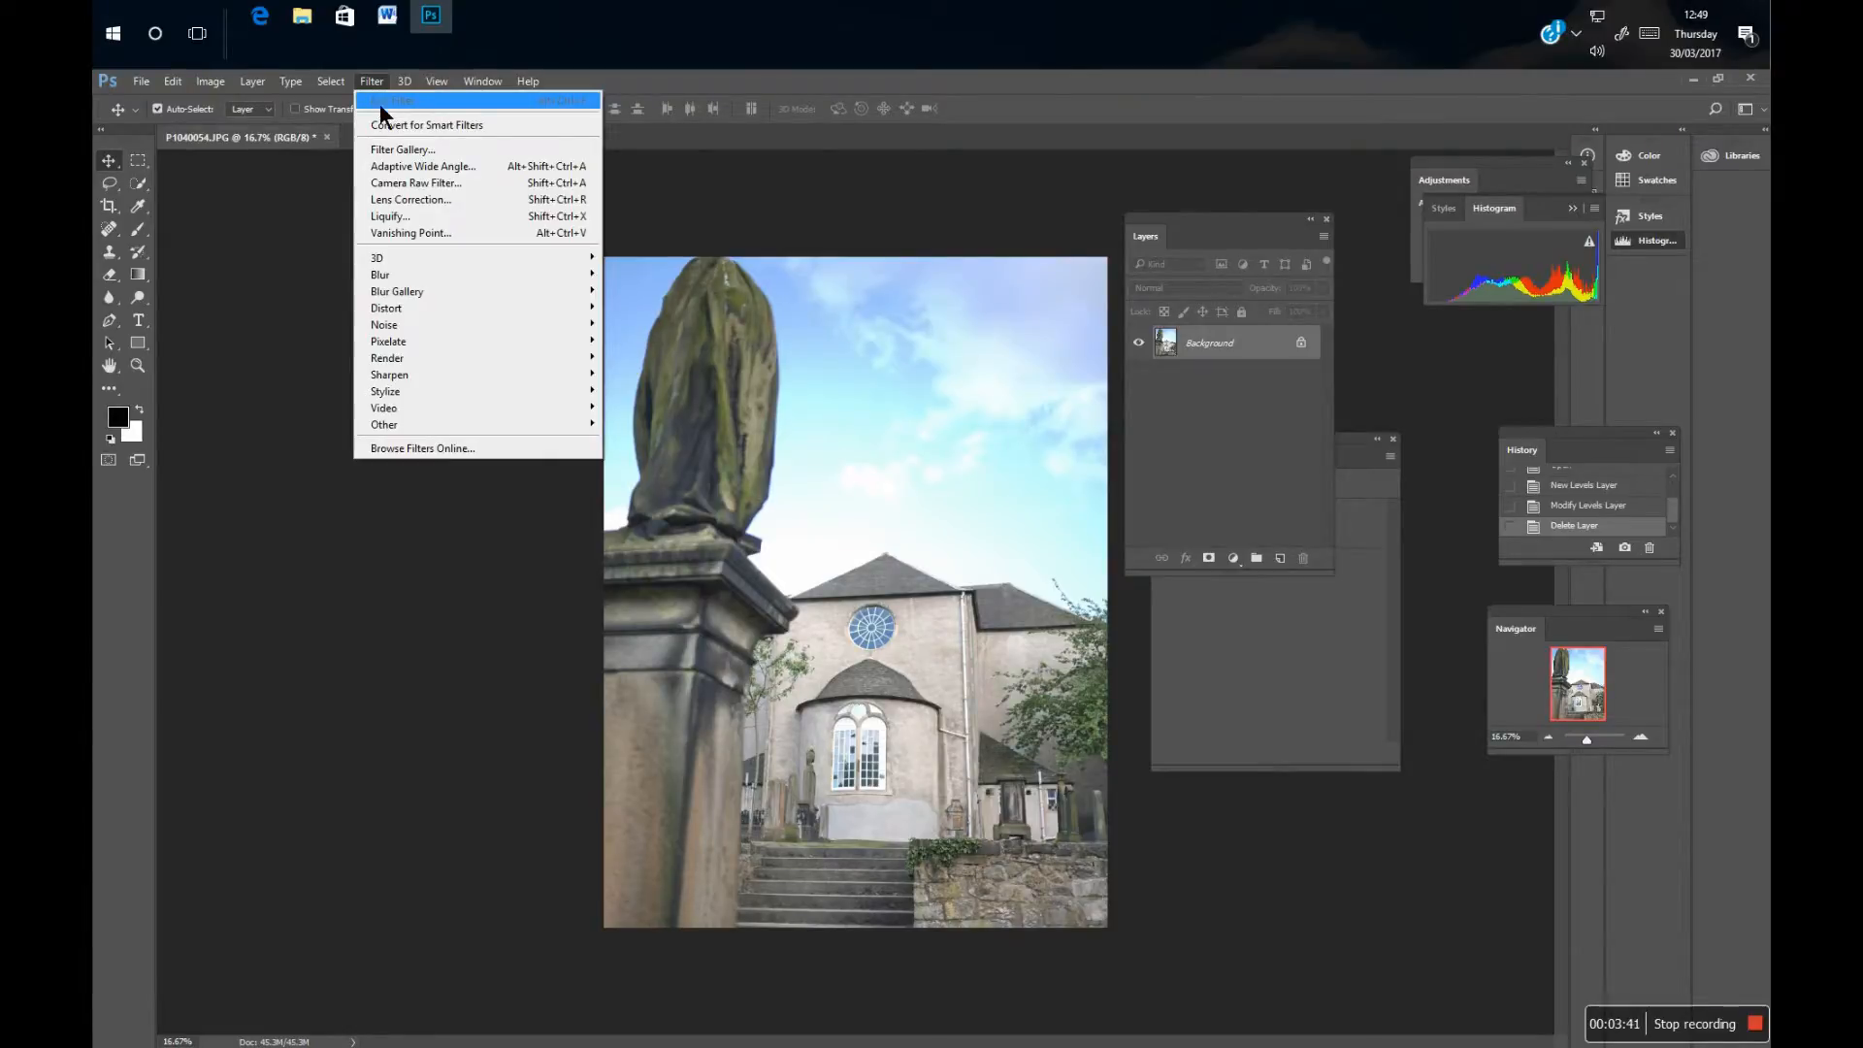
click(407, 185)
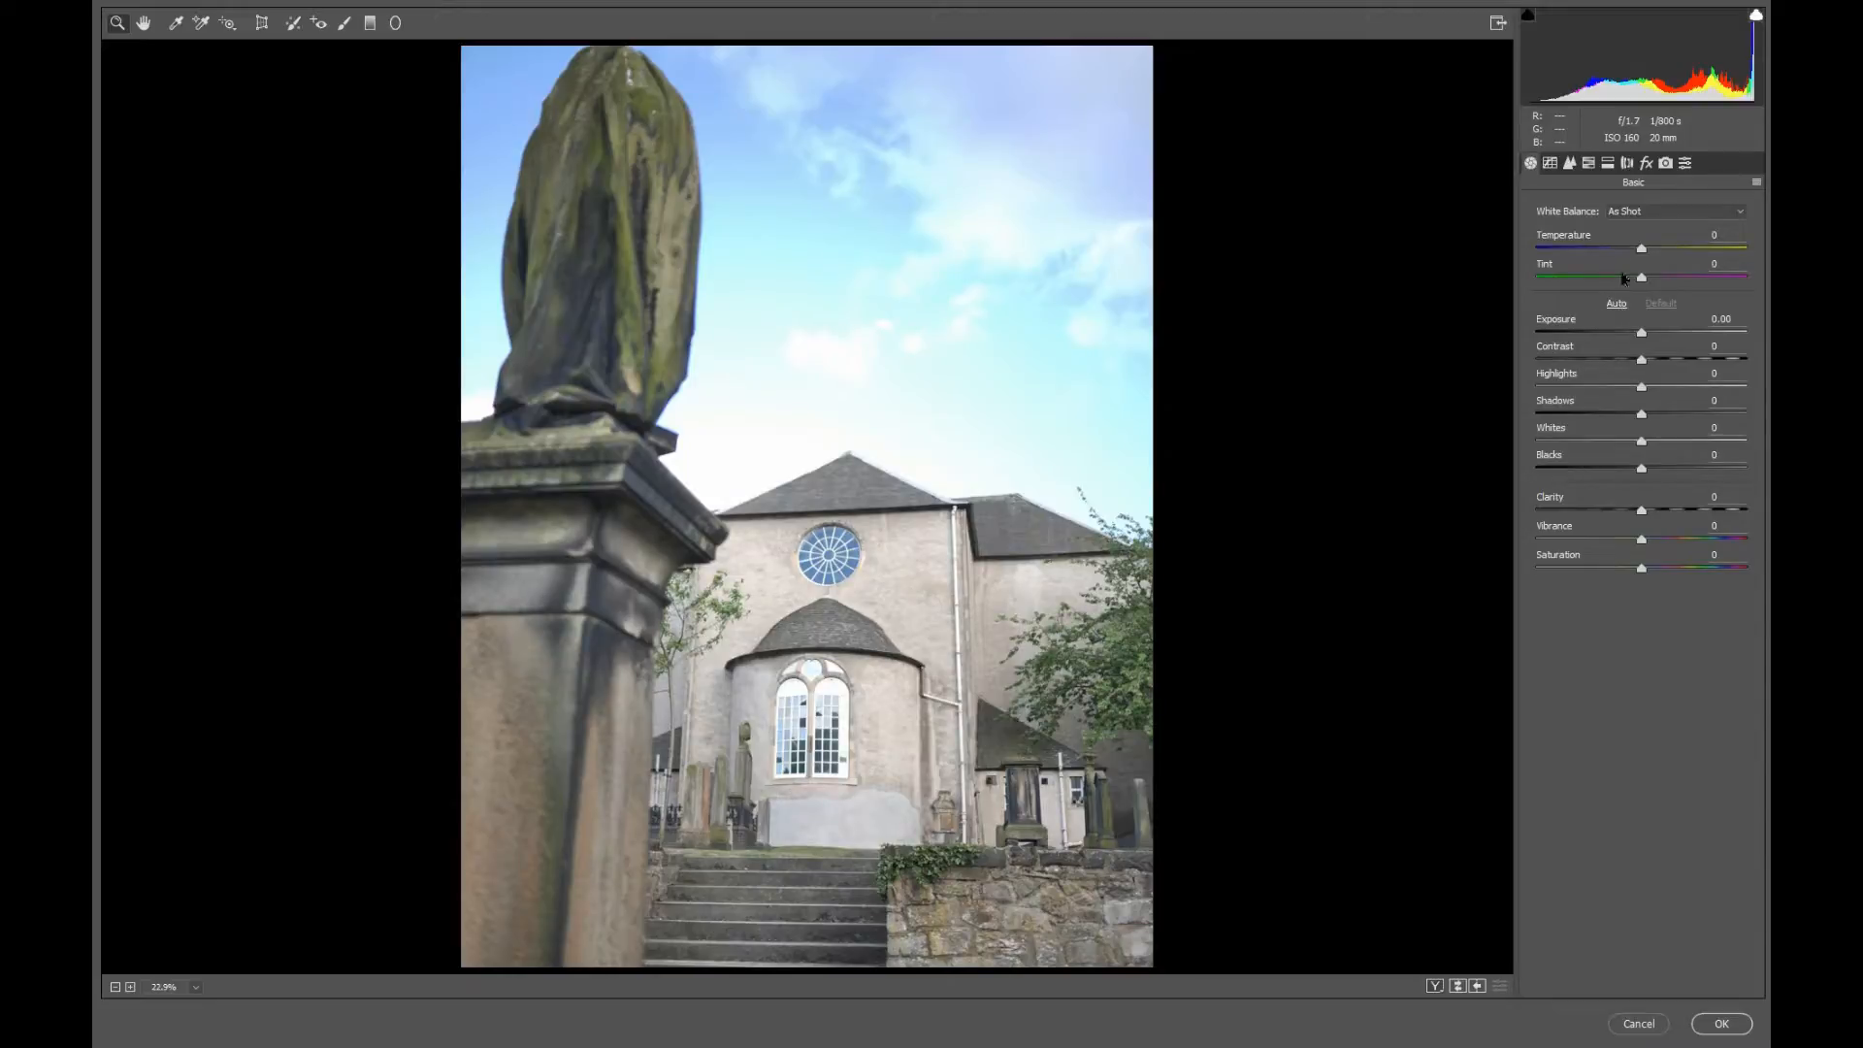
click(1740, 213)
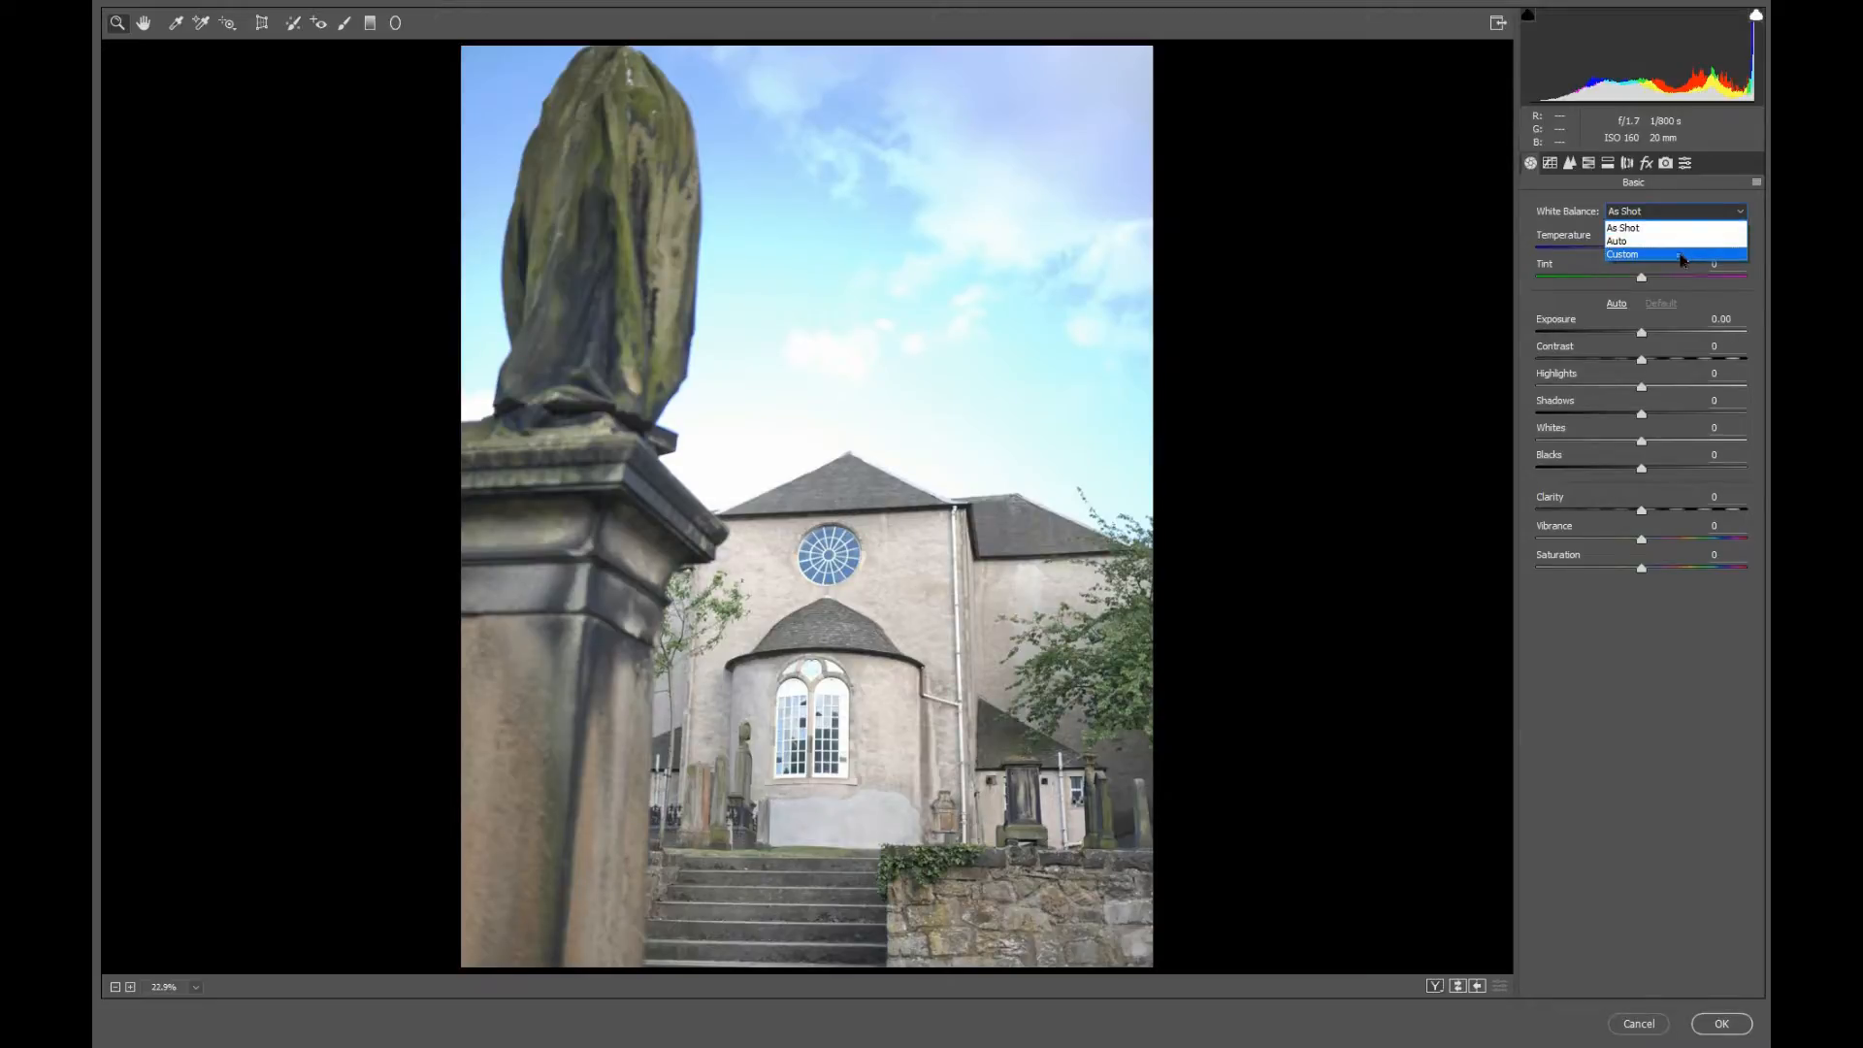
click(1683, 255)
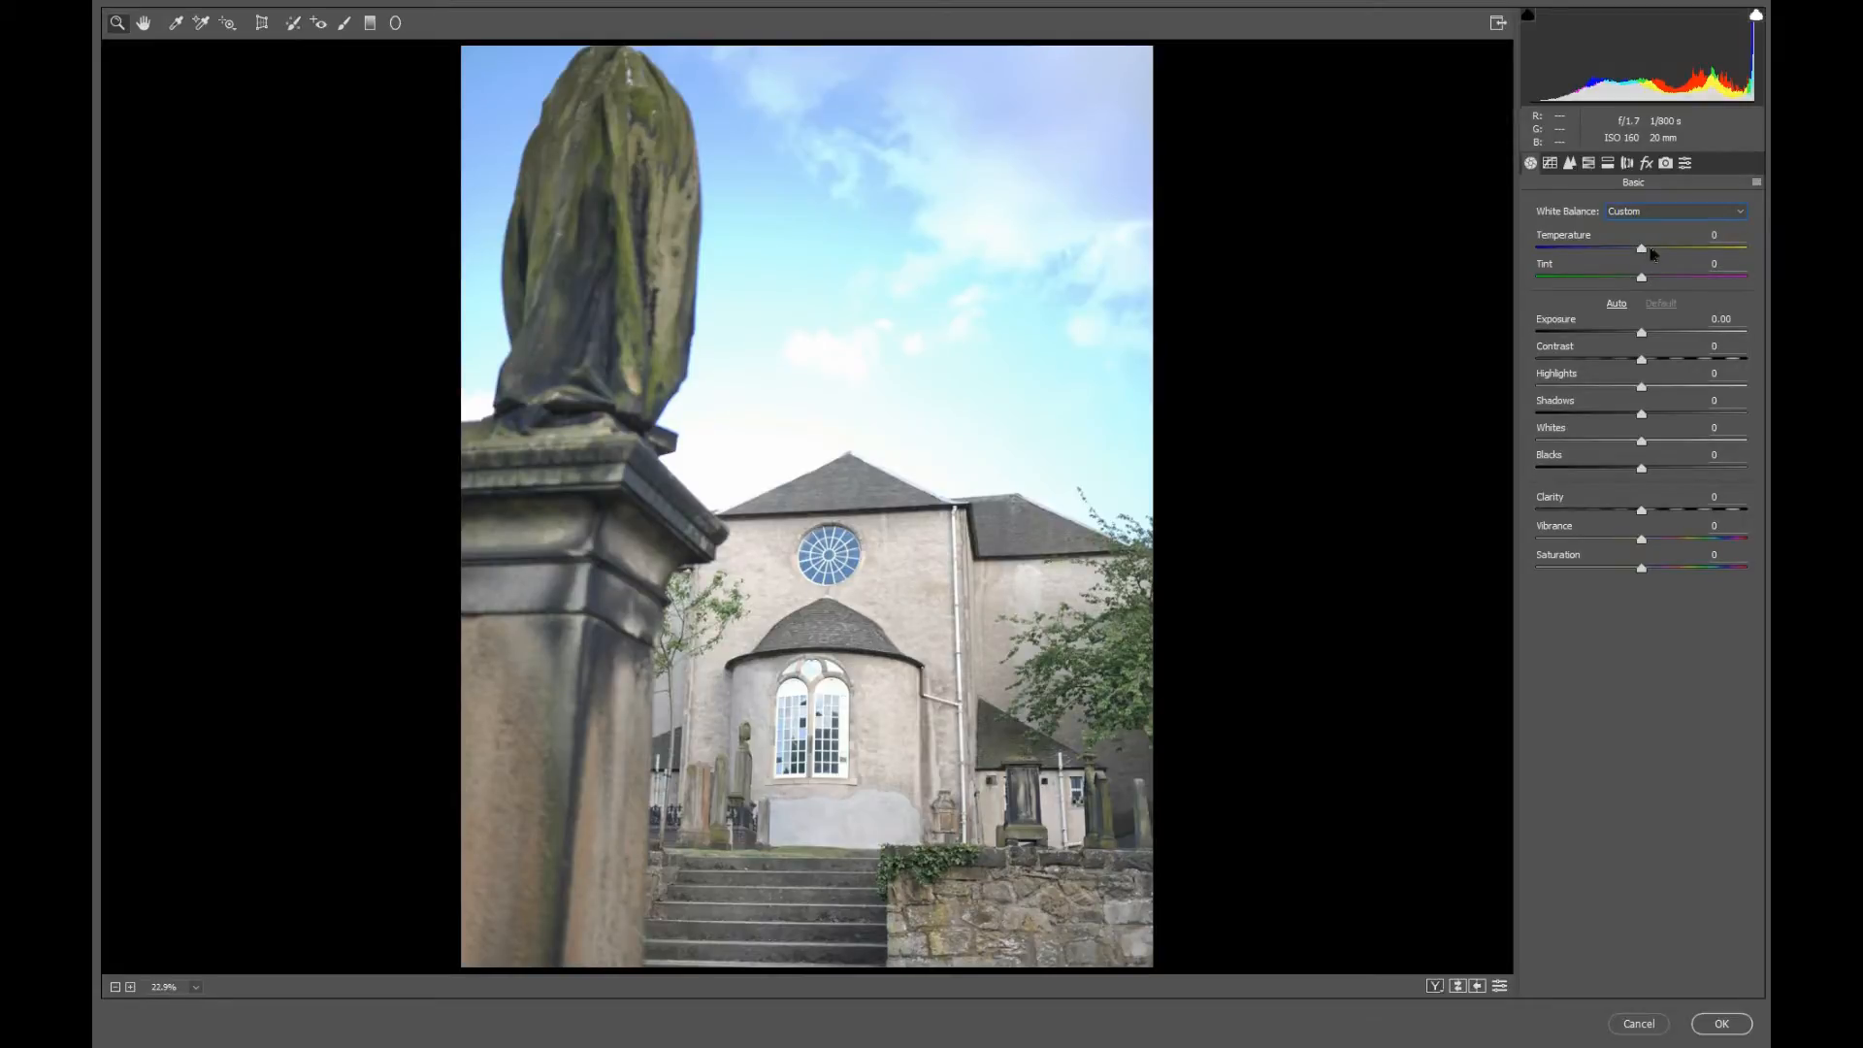
click(1650, 248)
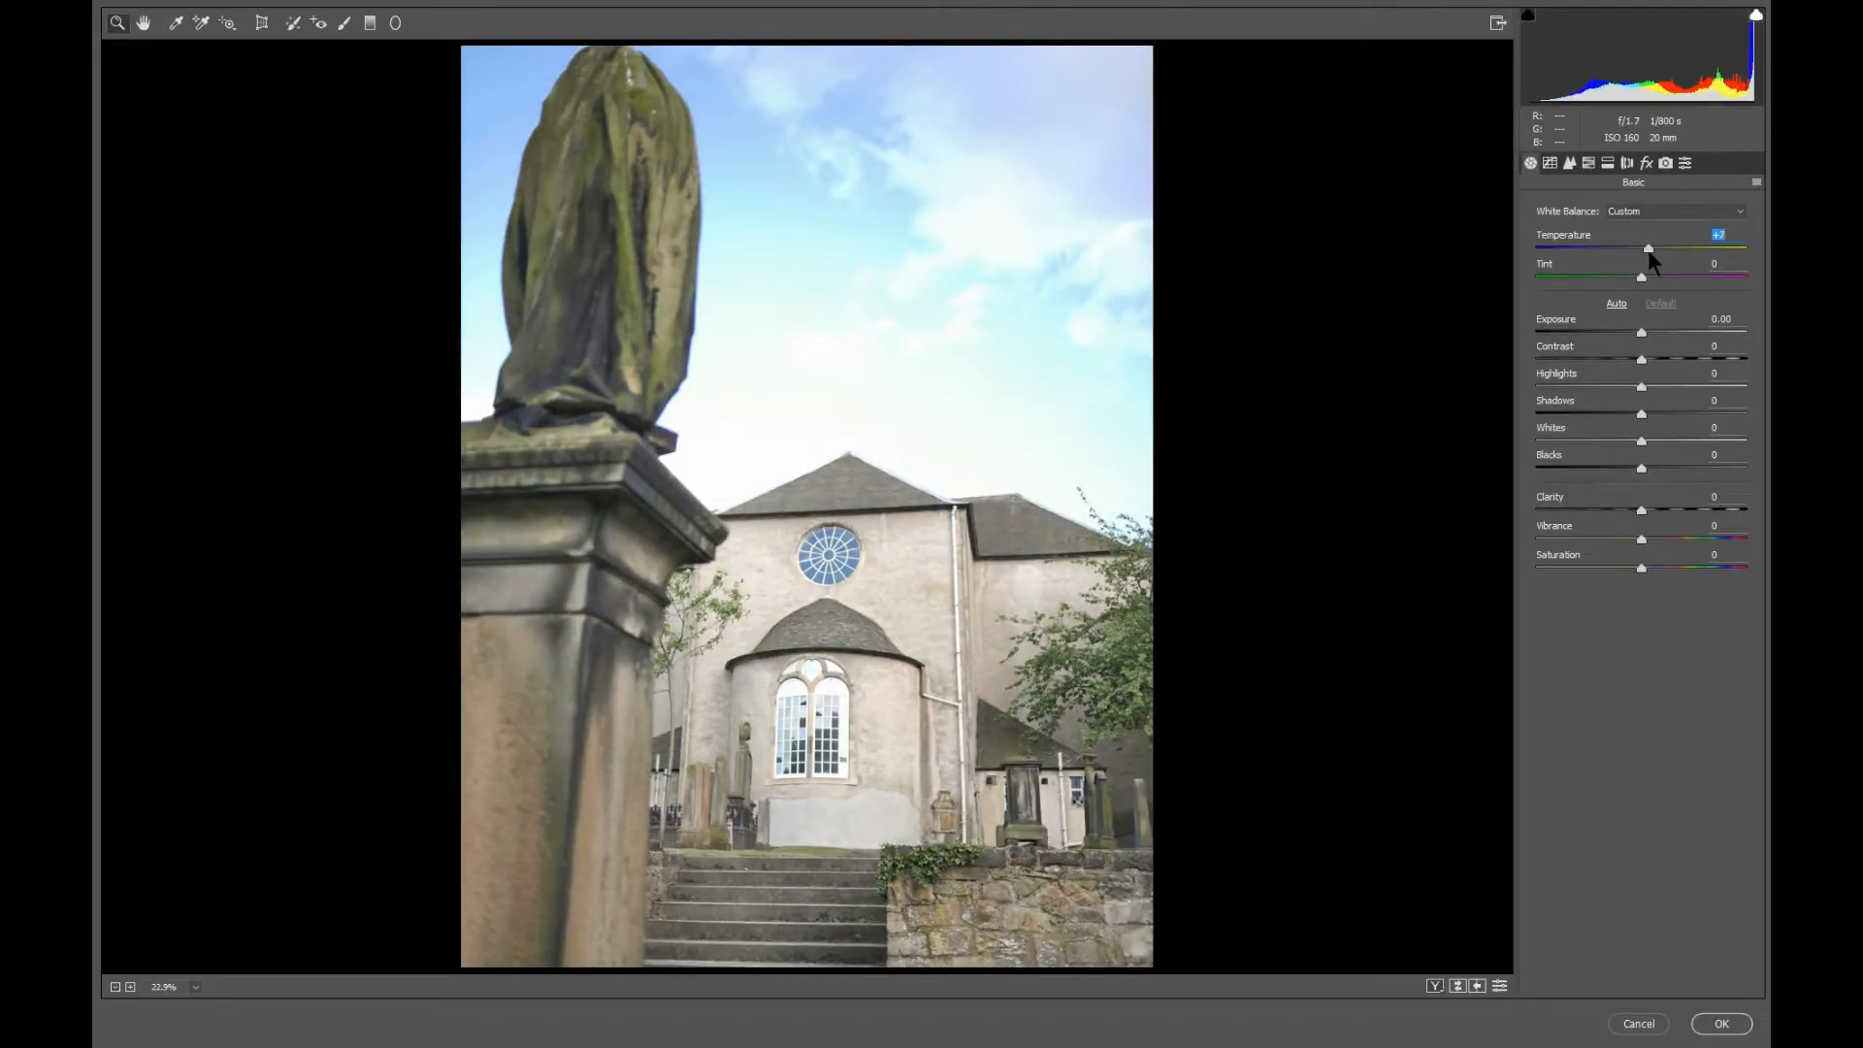
drag(1649, 251, 1647, 251)
Try Exposure -1.40, Shadows +17 and Blacks -66 on the JPEG, and cancel the Camera Raw Filter.
drag(1647, 337, 1614, 339)
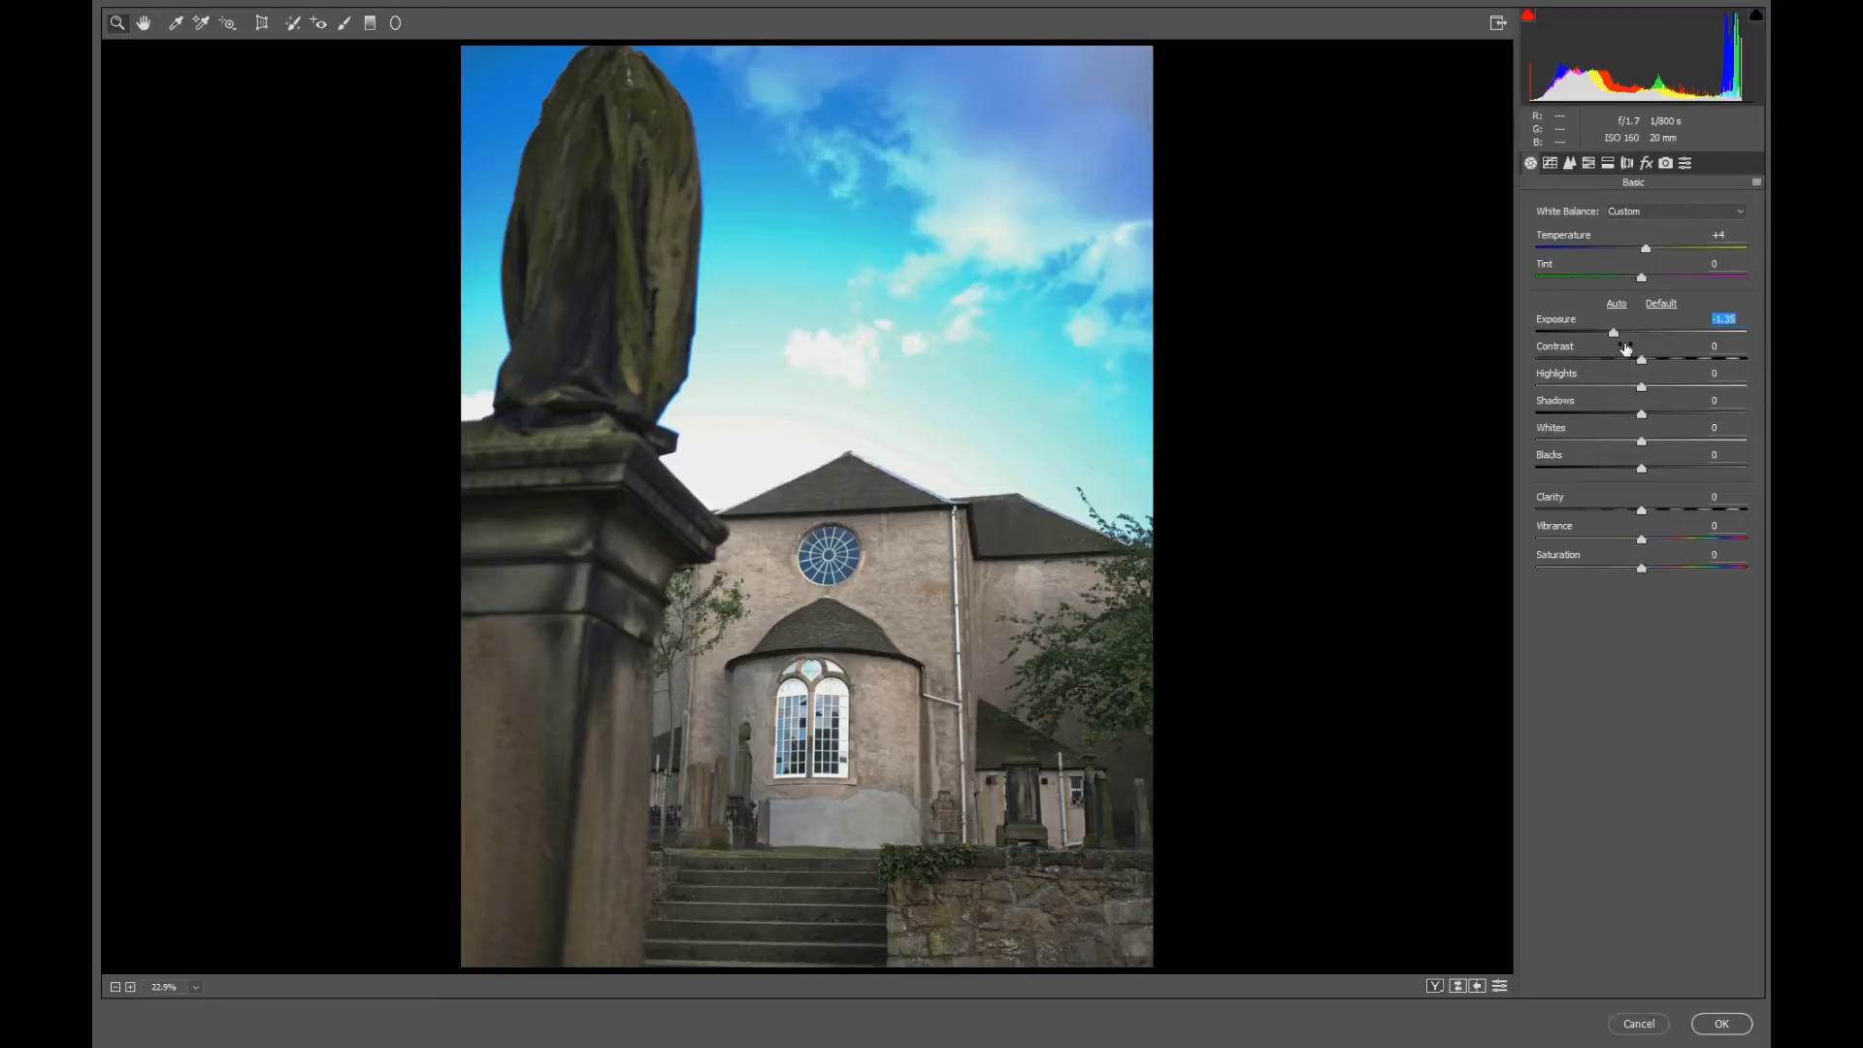
drag(1615, 338, 1613, 335)
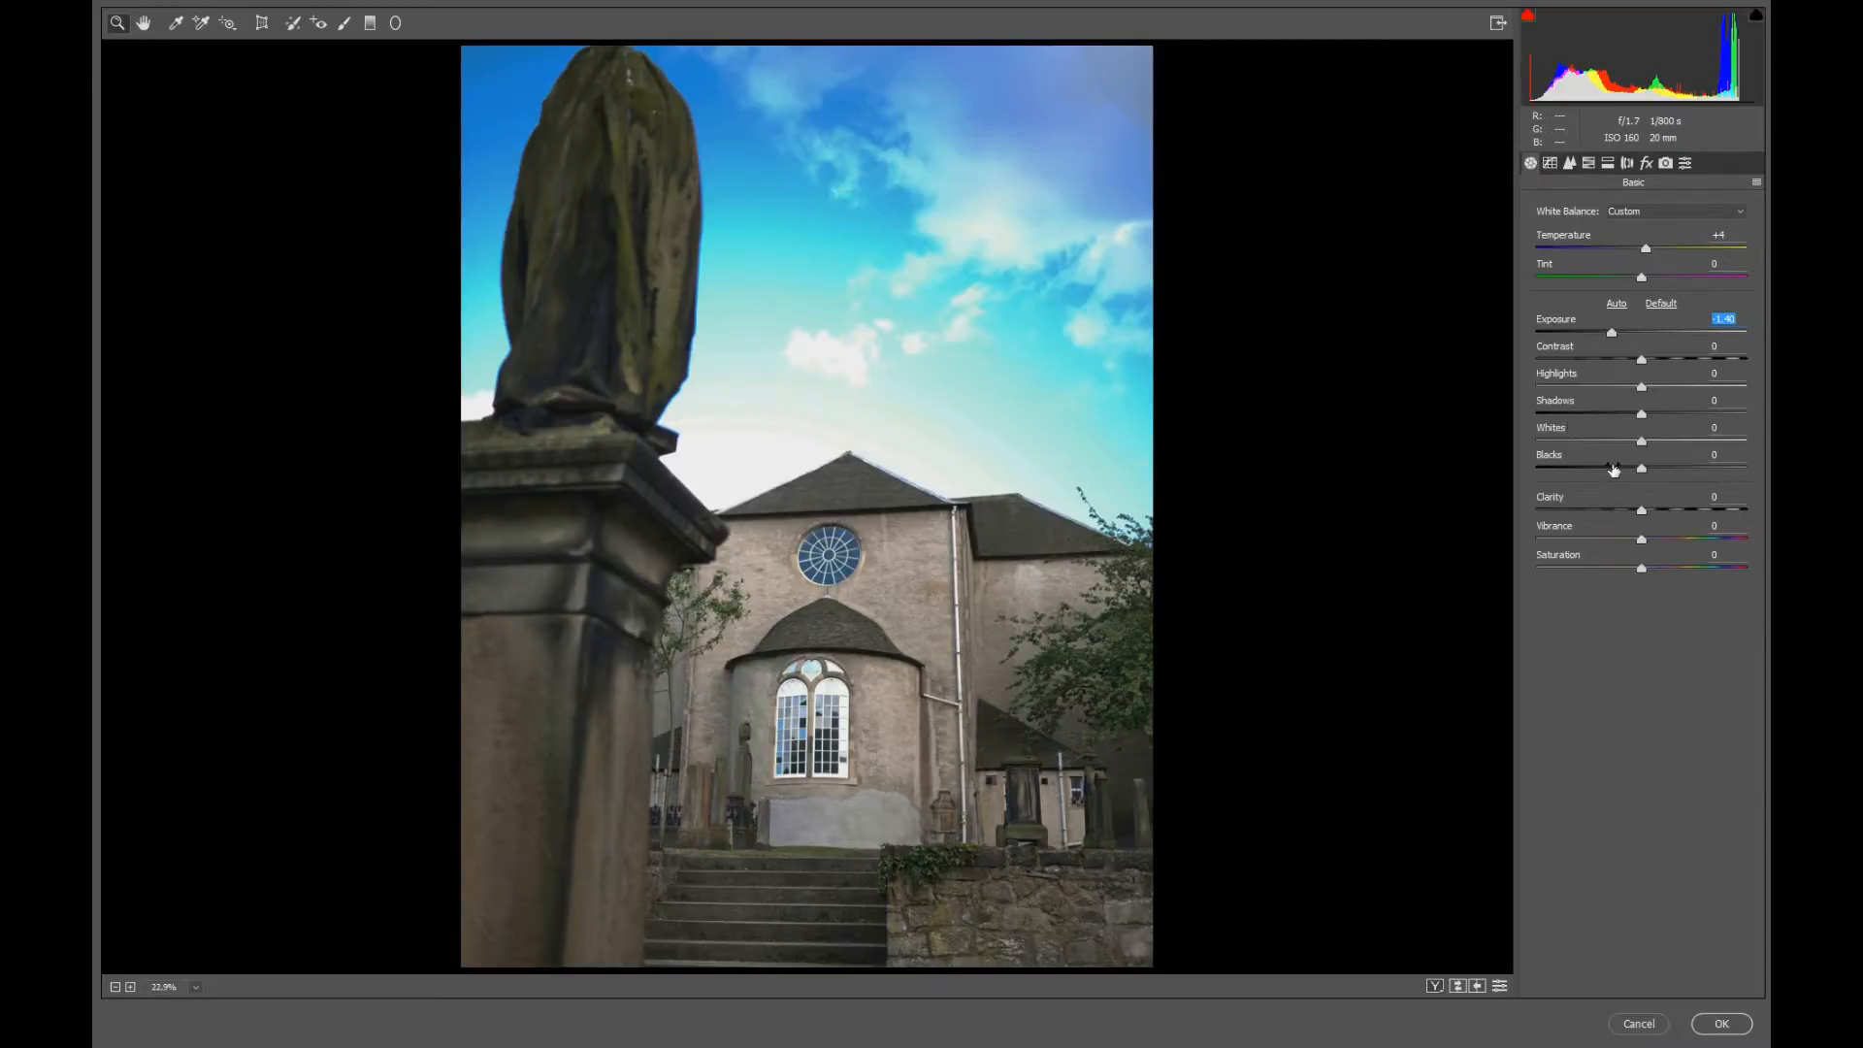
drag(1641, 415, 1575, 475)
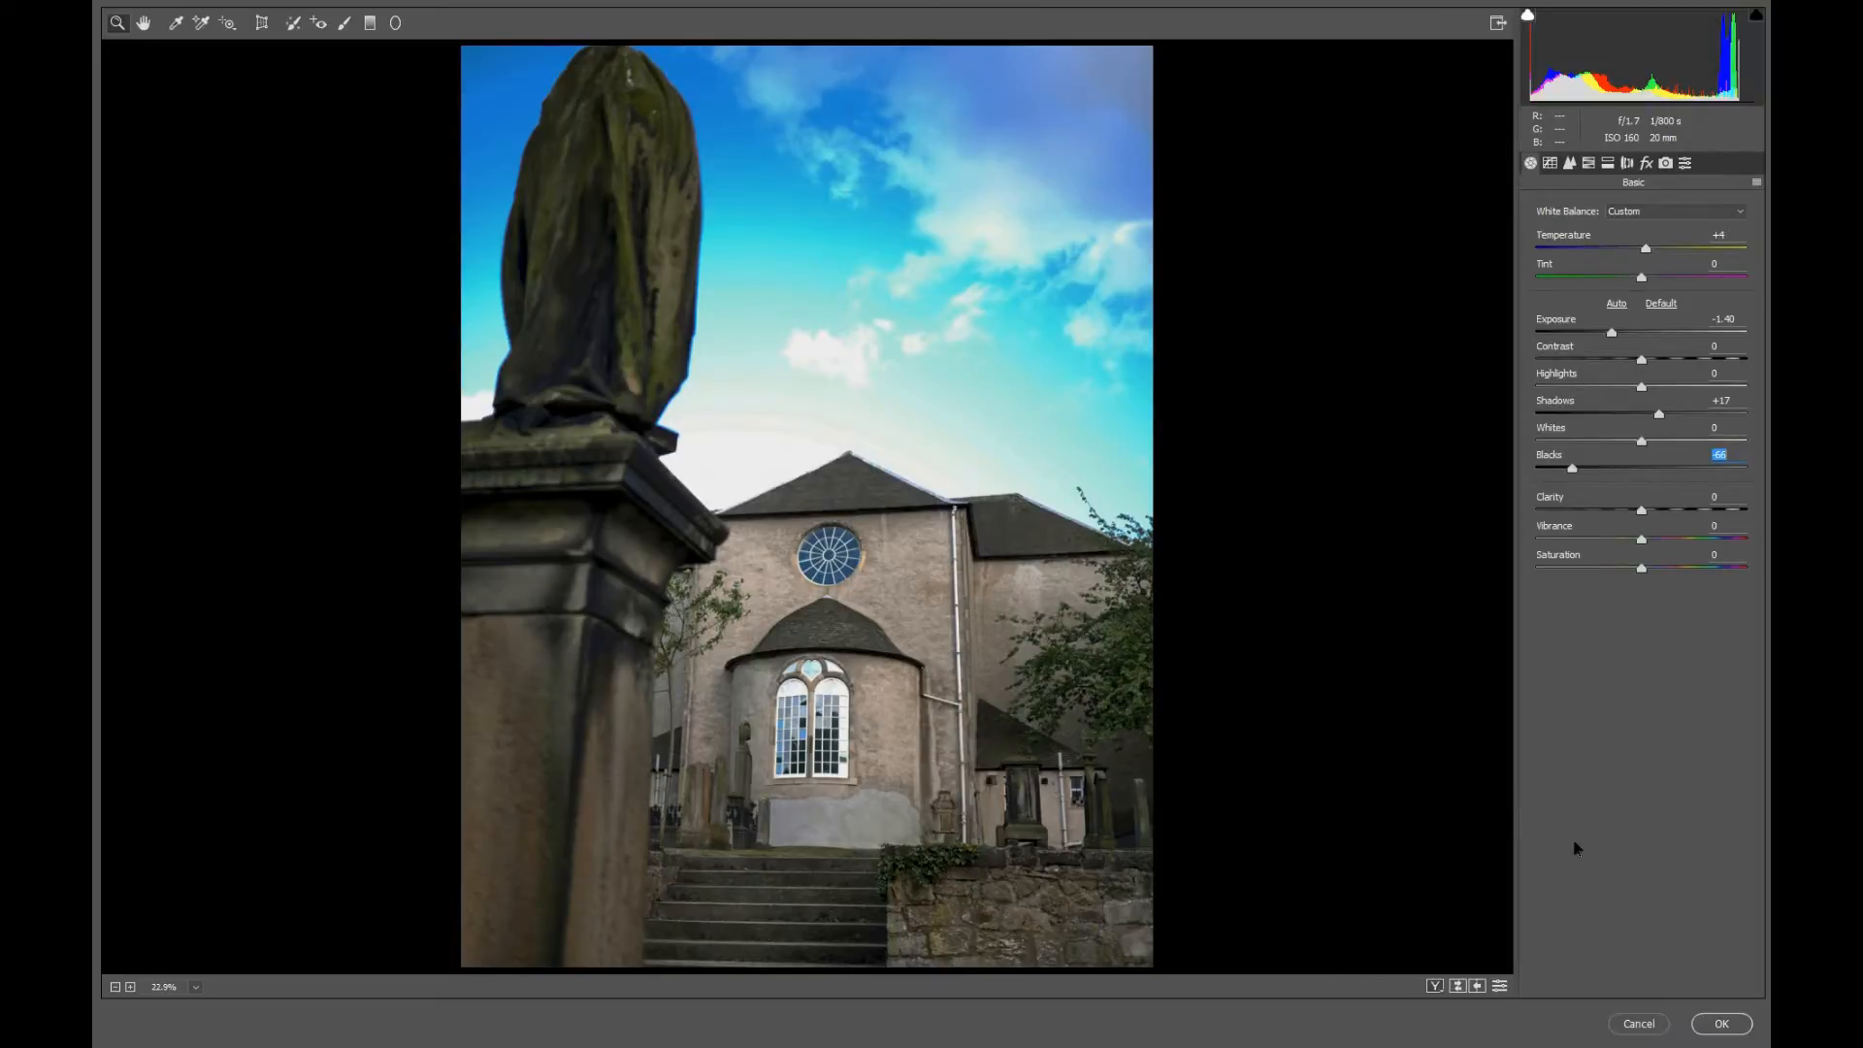
click(1640, 1025)
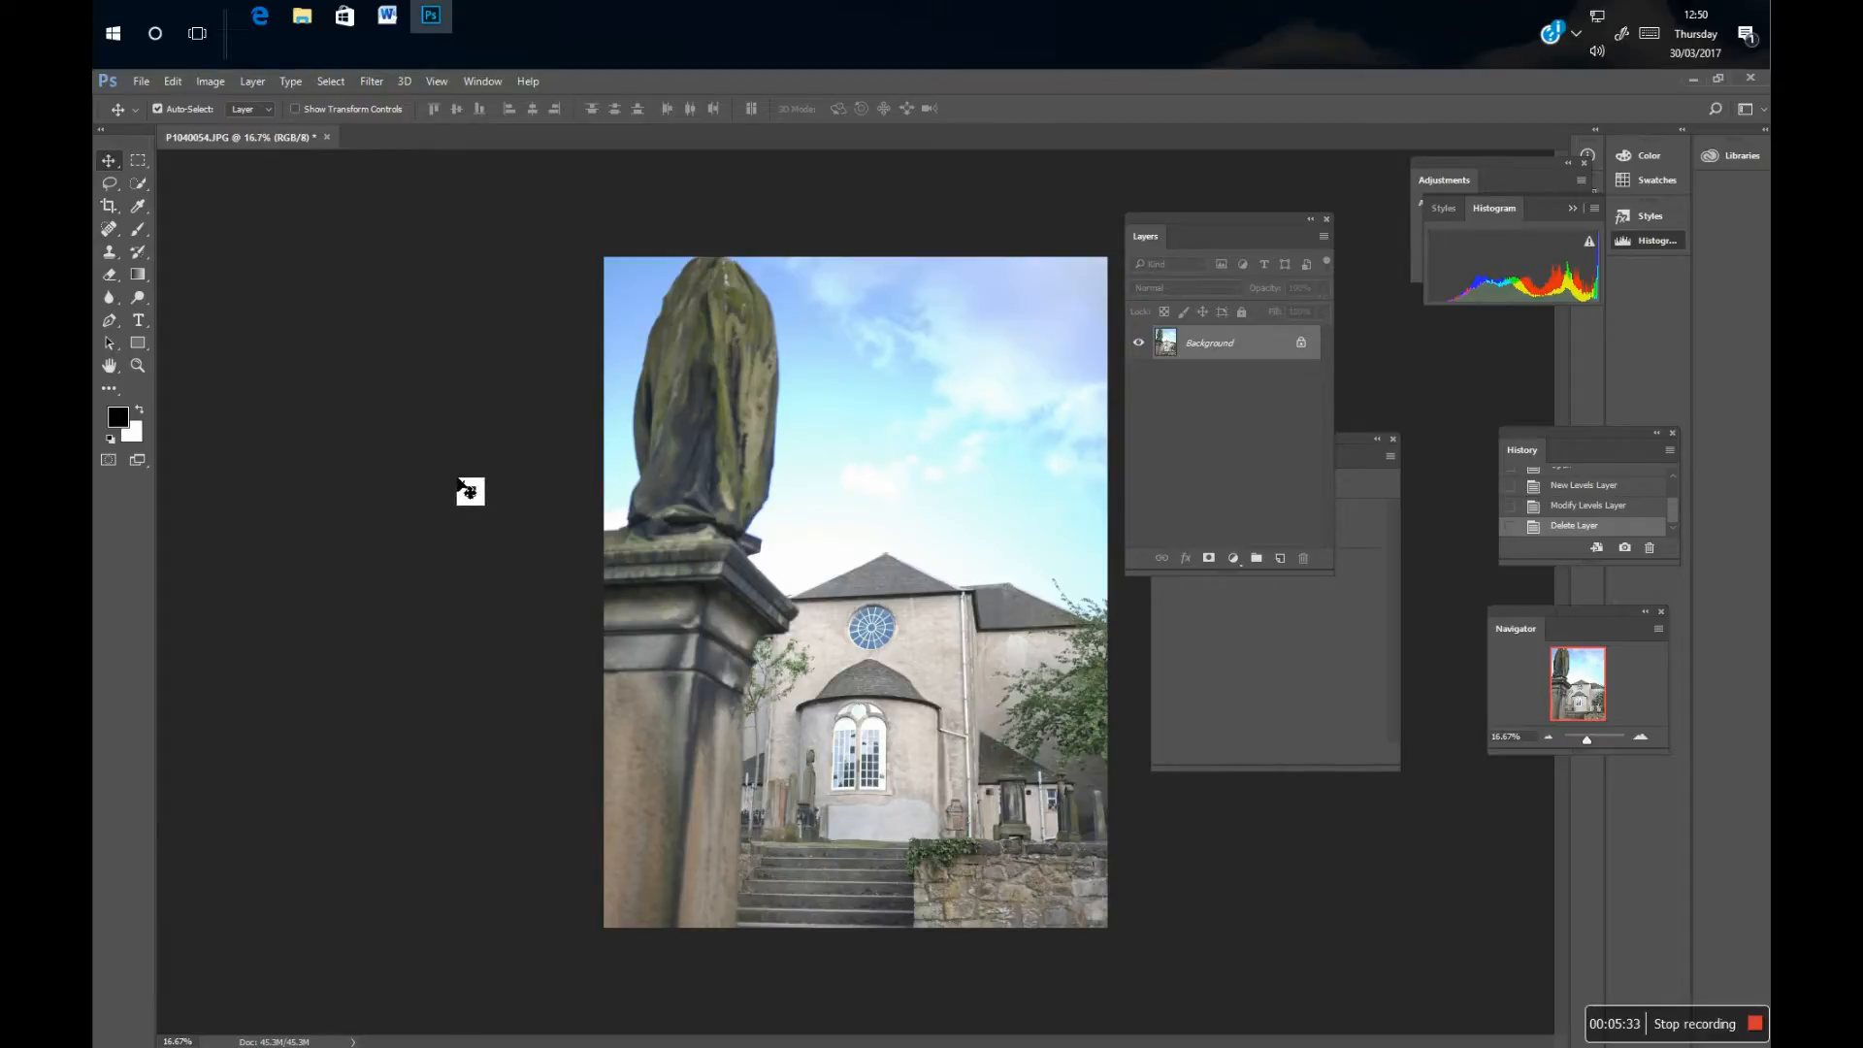
Switch to File Explorer and bring the 18.8 MB raw version of P1040054 from the St Cuthberts cemetary folder into the Photoshop document.
click(302, 16)
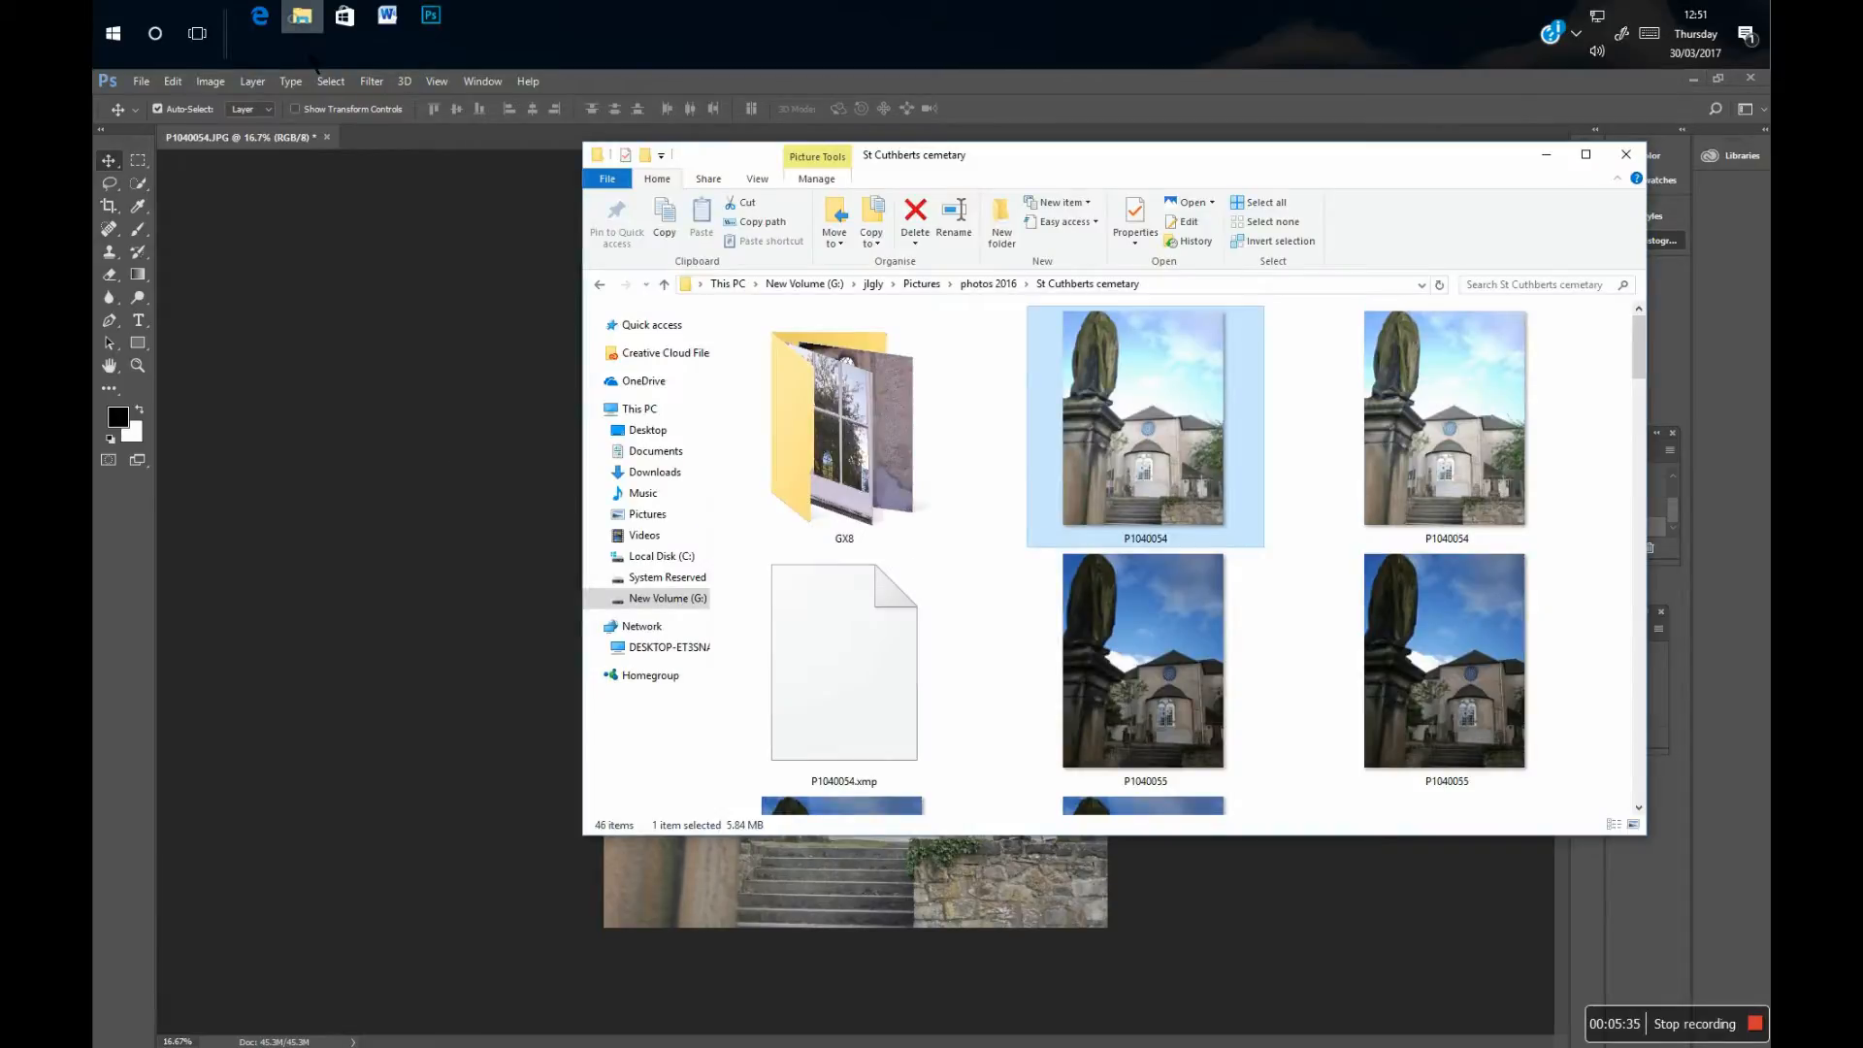
click(1455, 440)
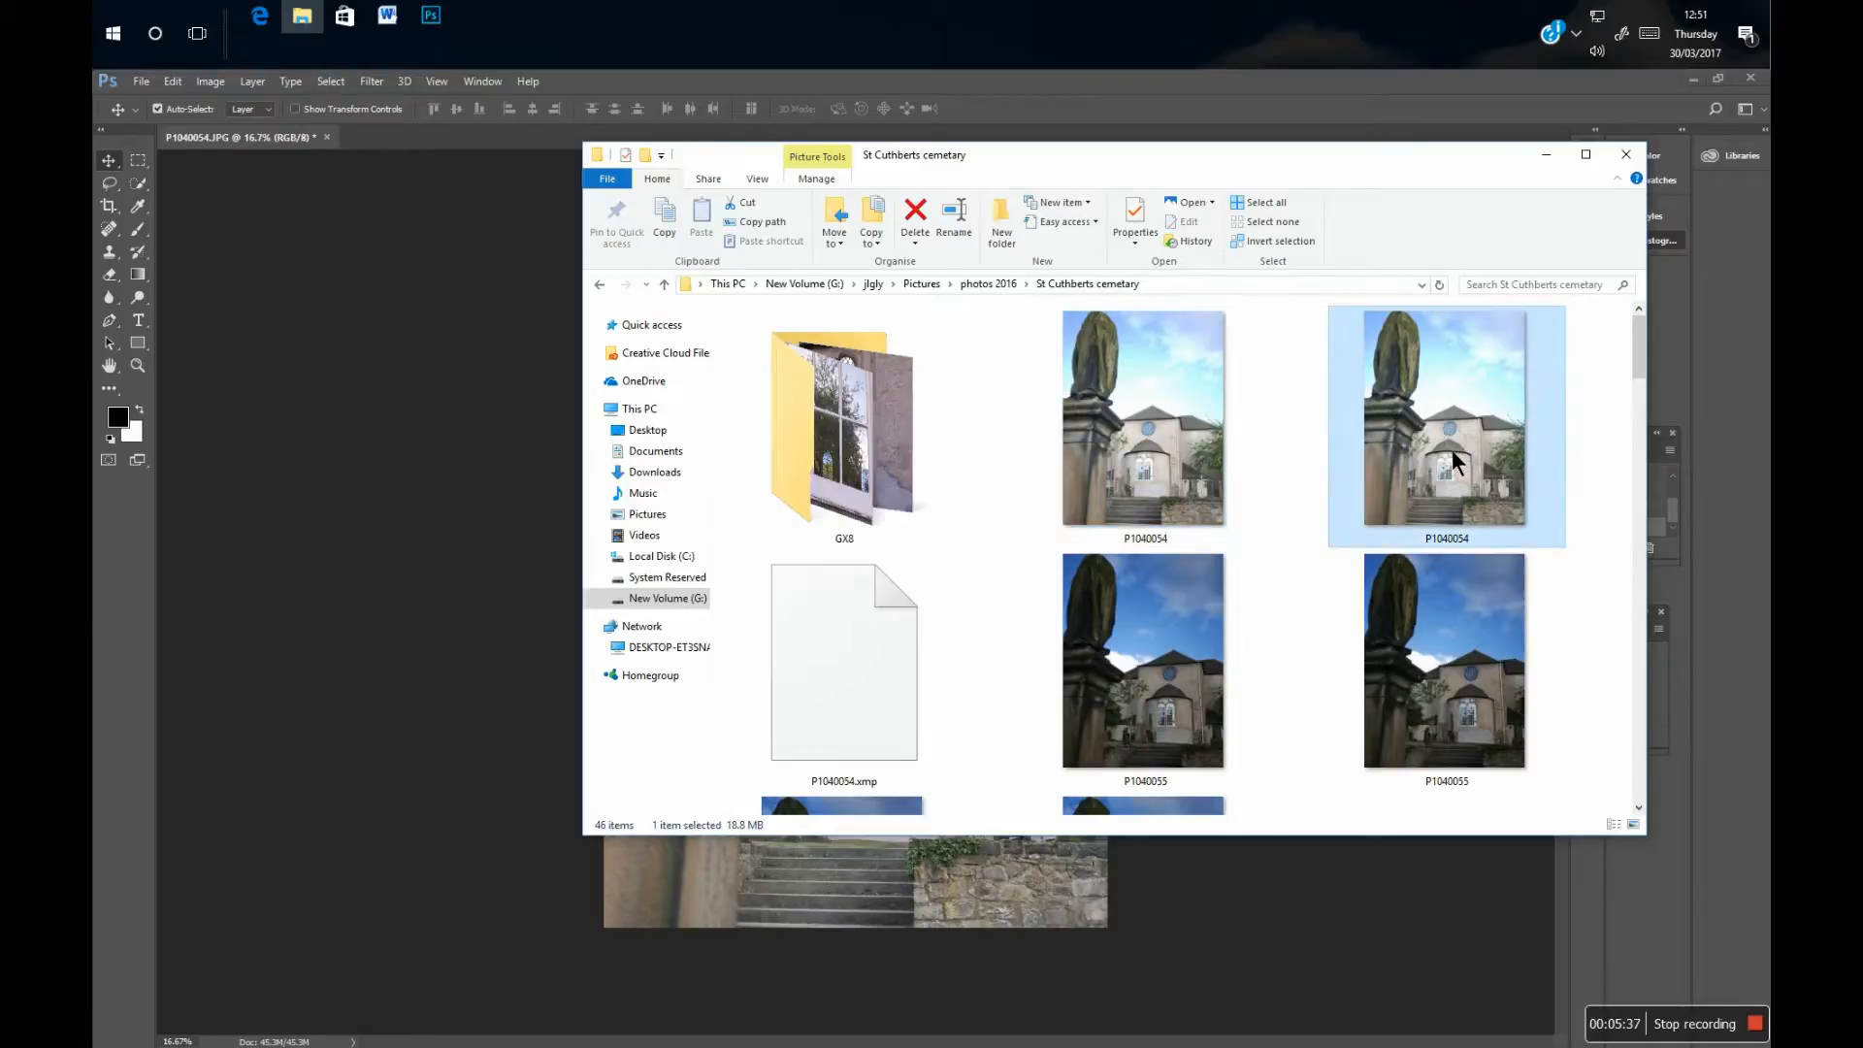
drag(1441, 457, 541, 679)
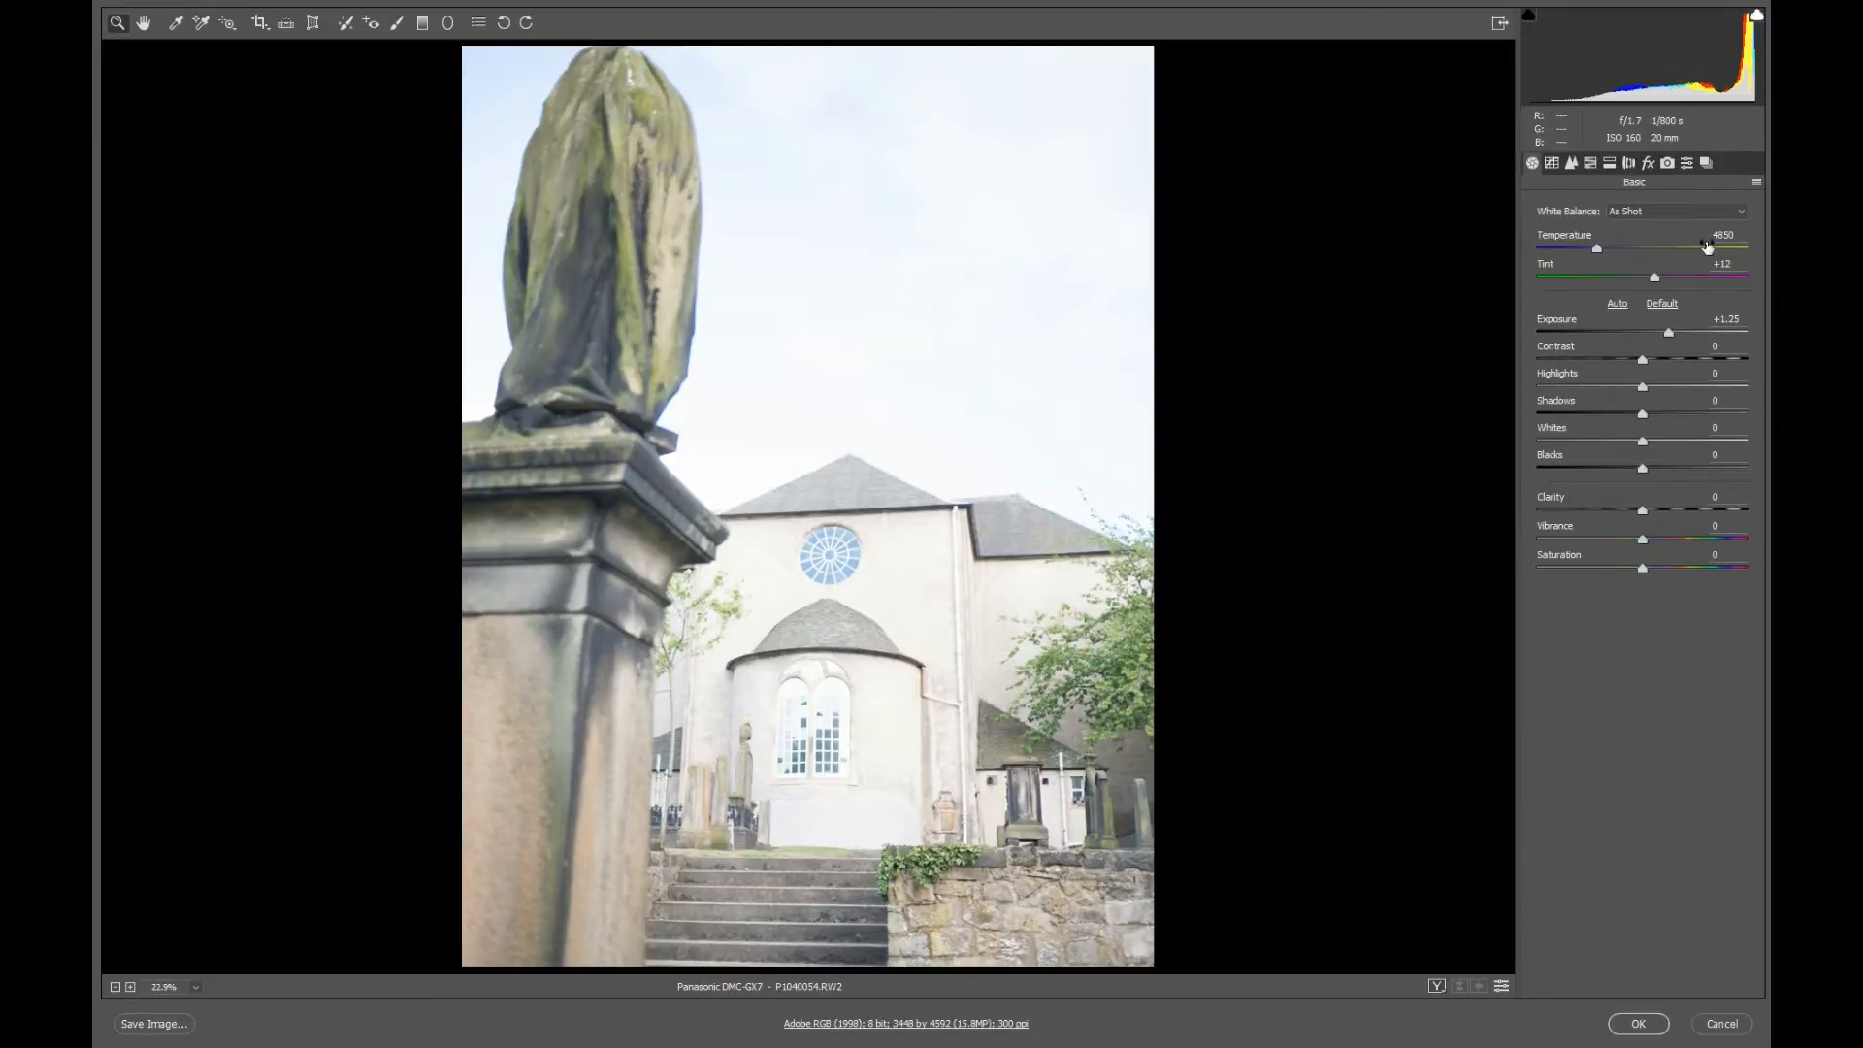
Reset the raw photo's Exposure to 0.00 and set its white balance to Daylight.
drag(1670, 331, 1643, 334)
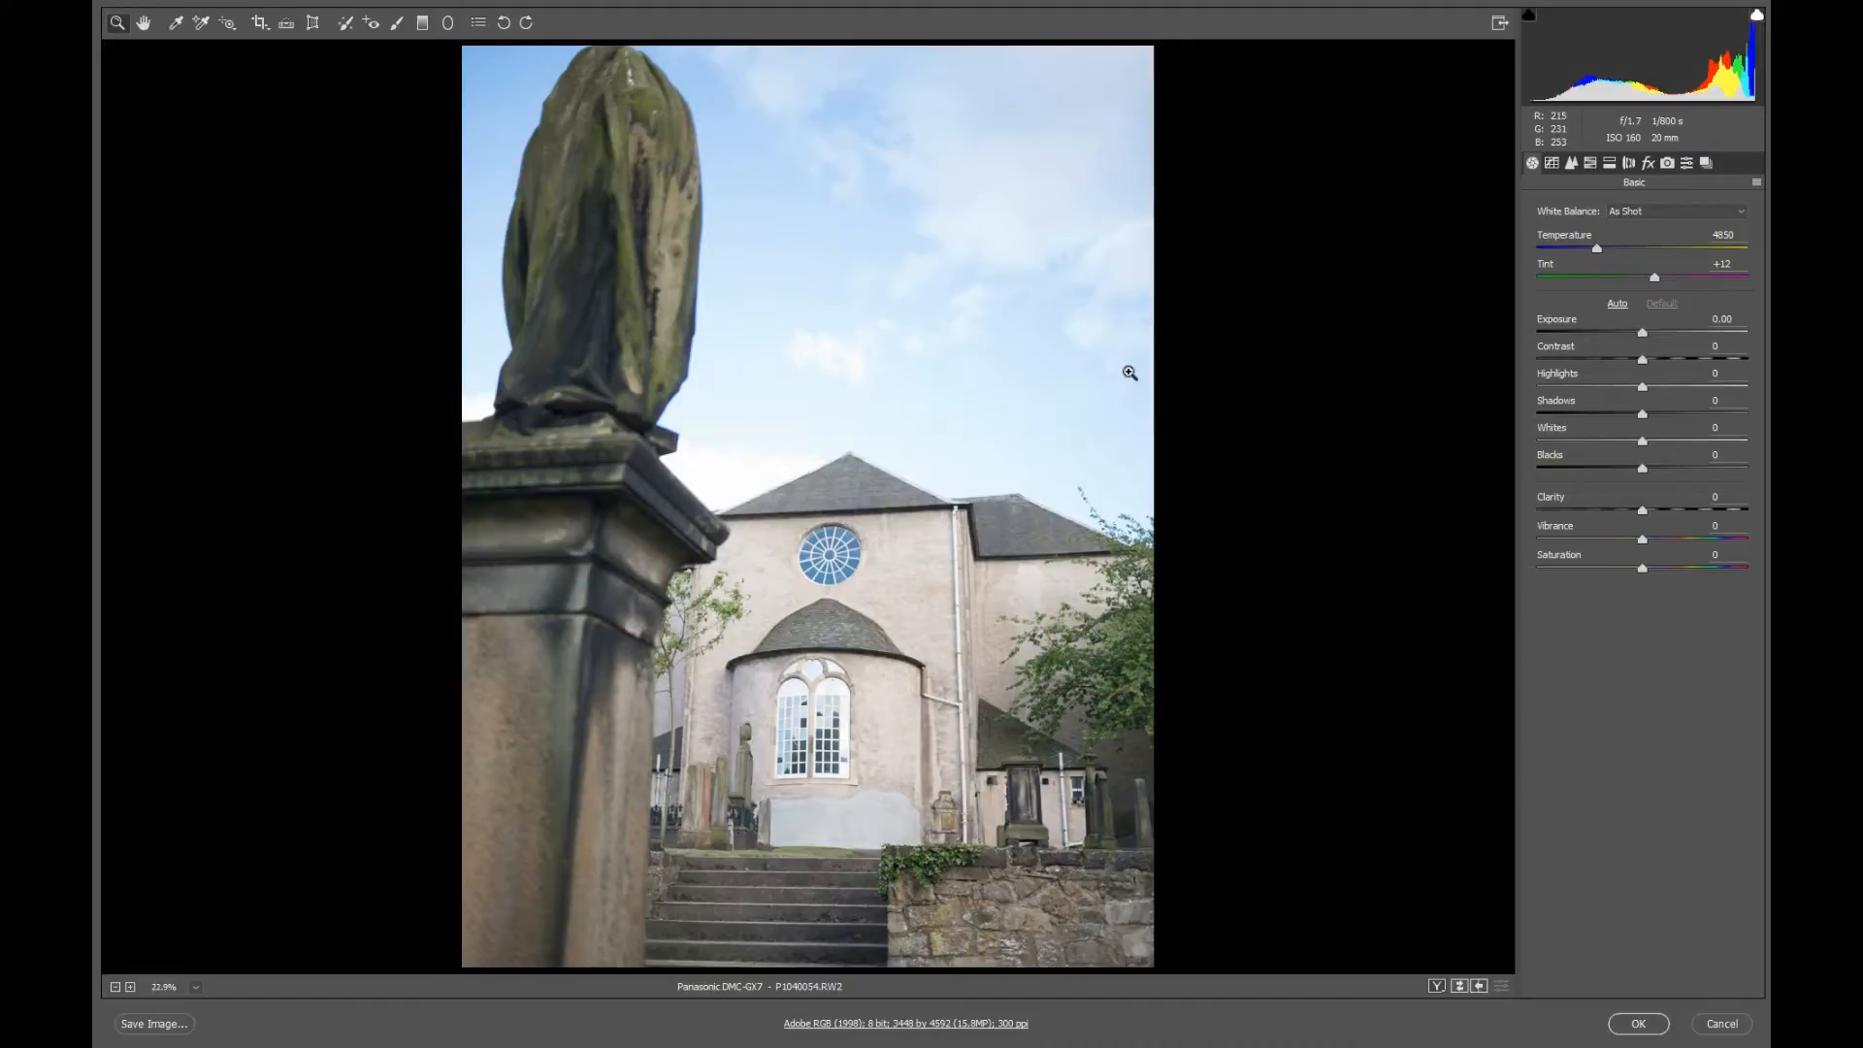
click(1738, 214)
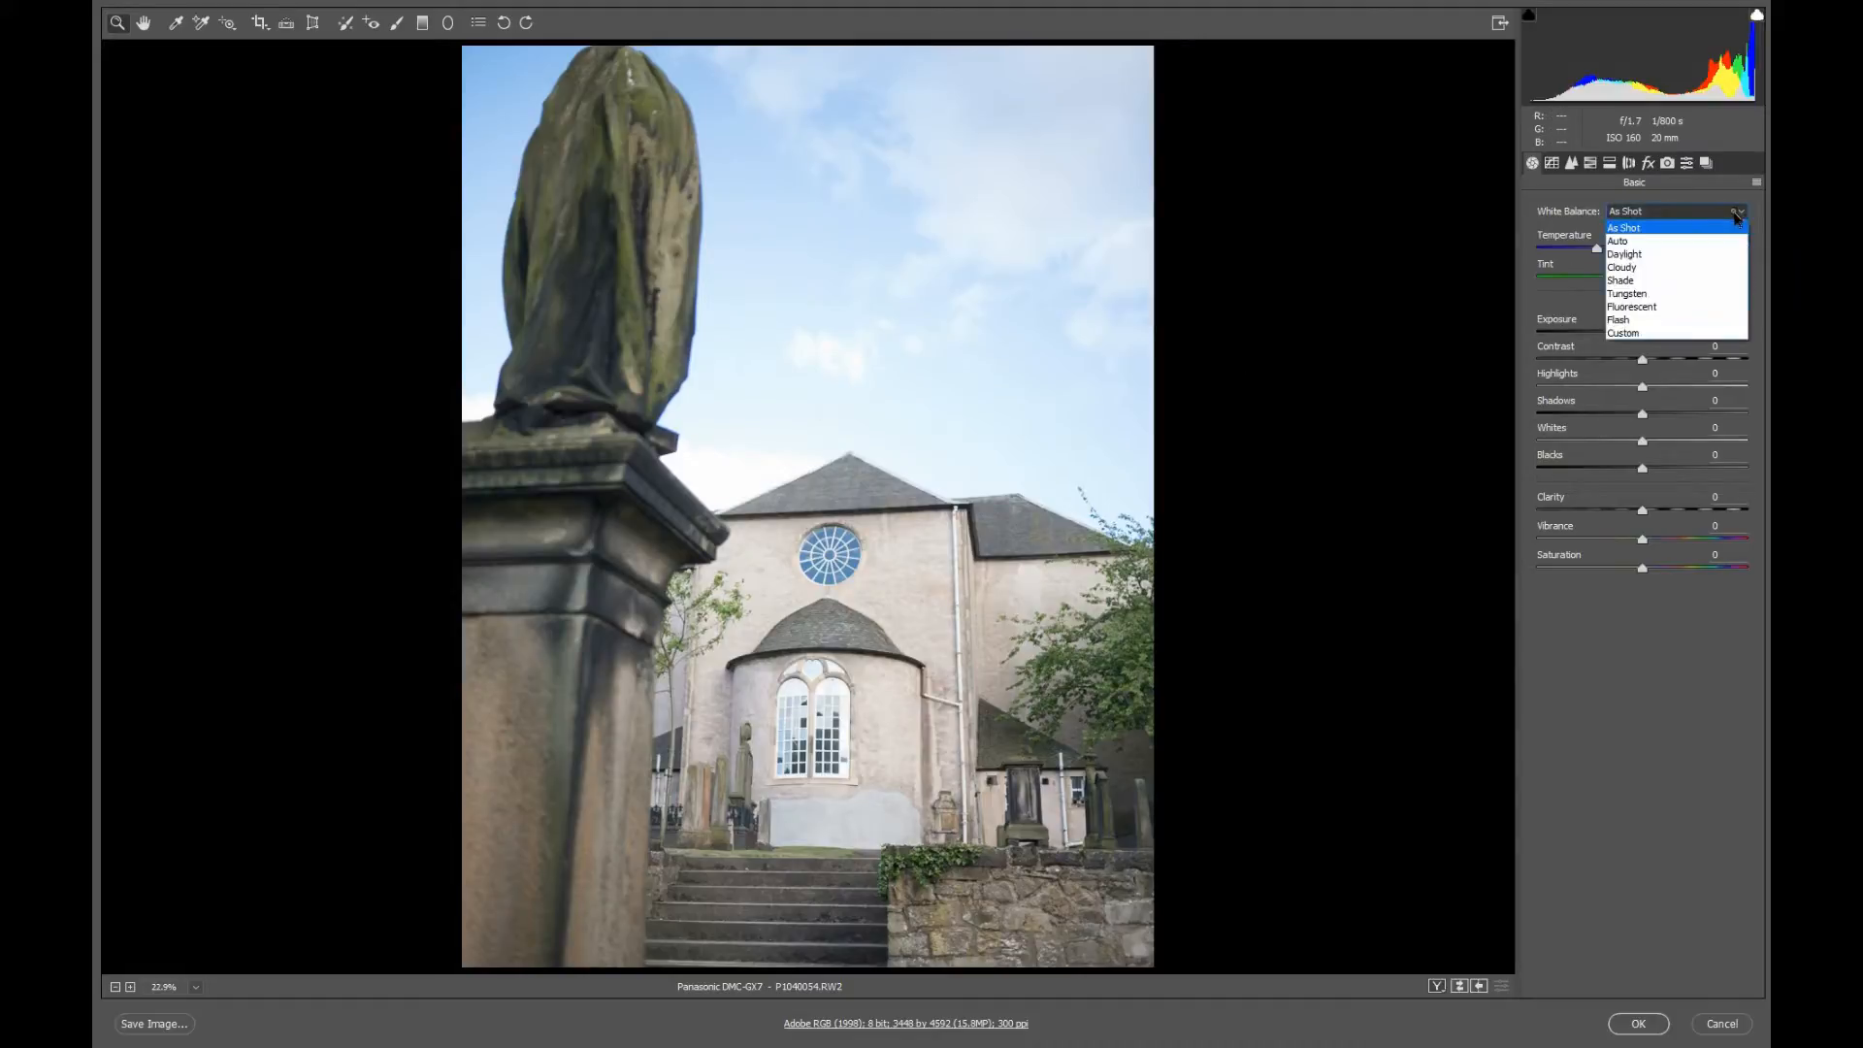
click(1674, 254)
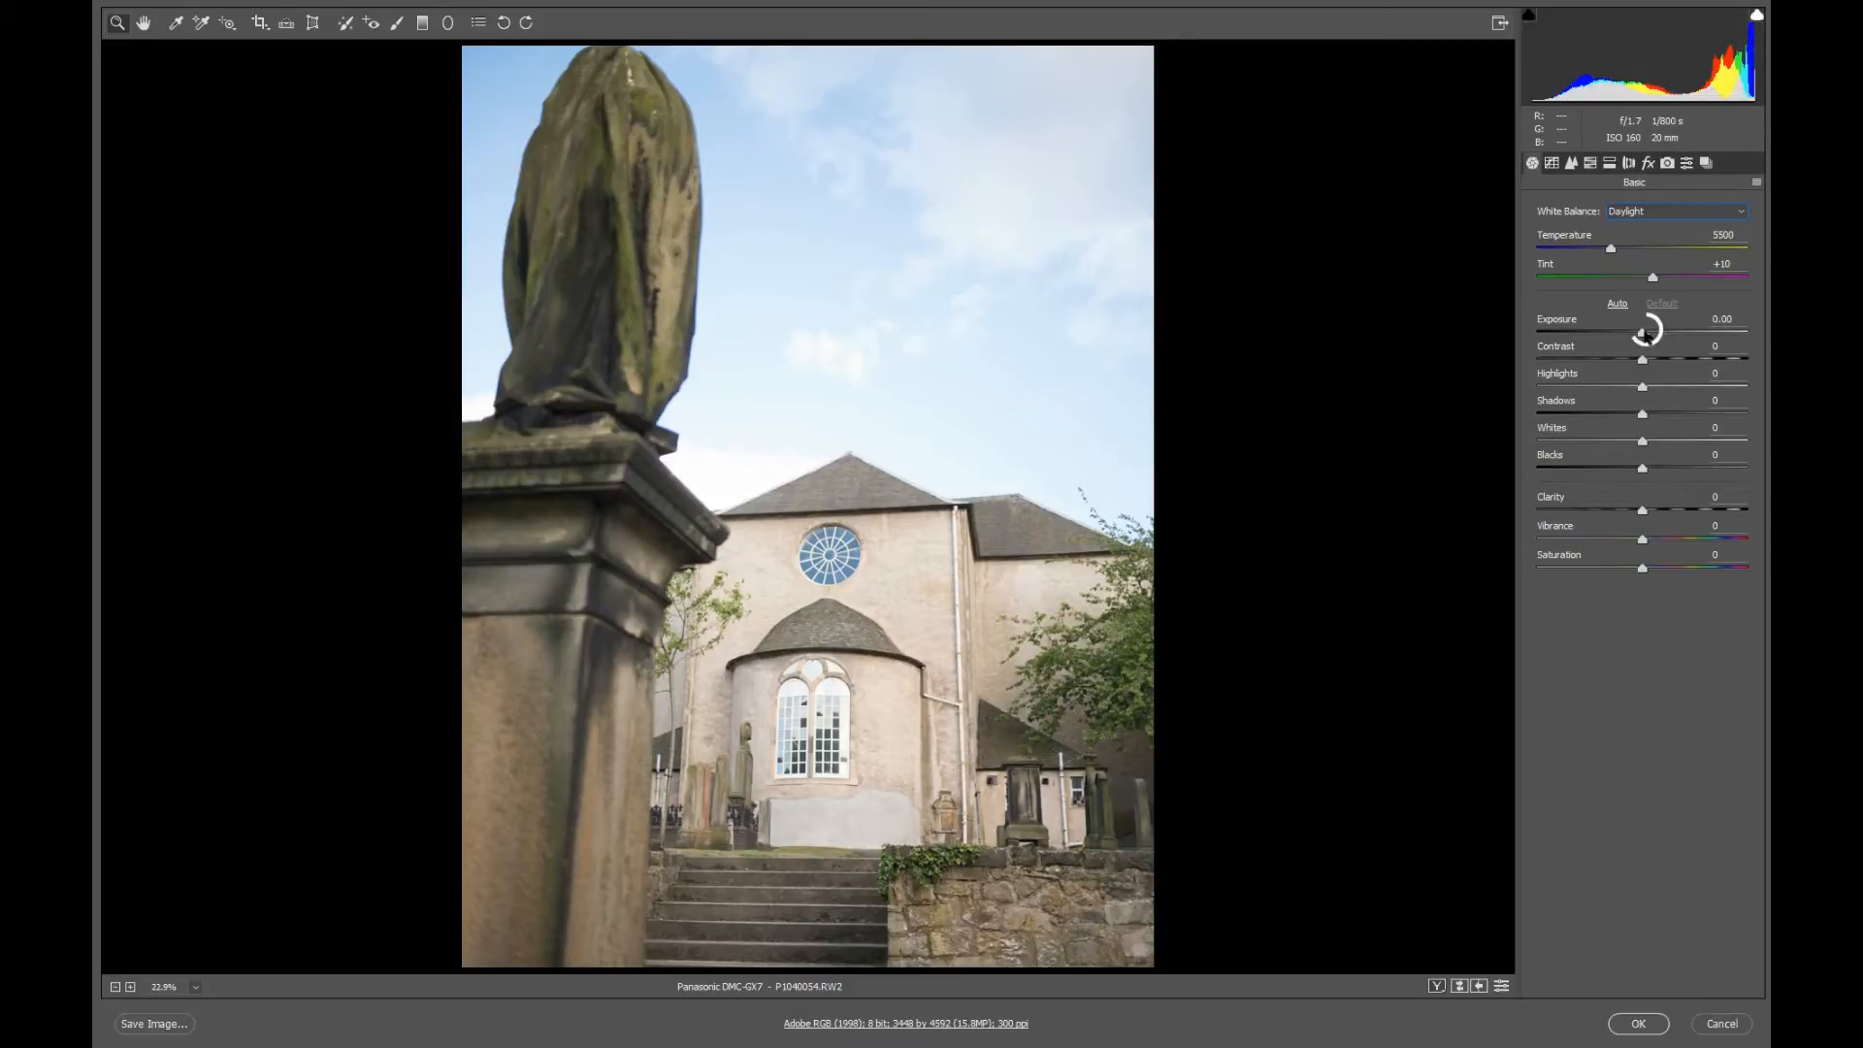
Set the raw photo's Exposure to -1.15, Highlights to -66 and Blacks to -21, and accept the Camera Raw edits.
drag(1643, 331, 1615, 336)
drag(1616, 336, 1627, 346)
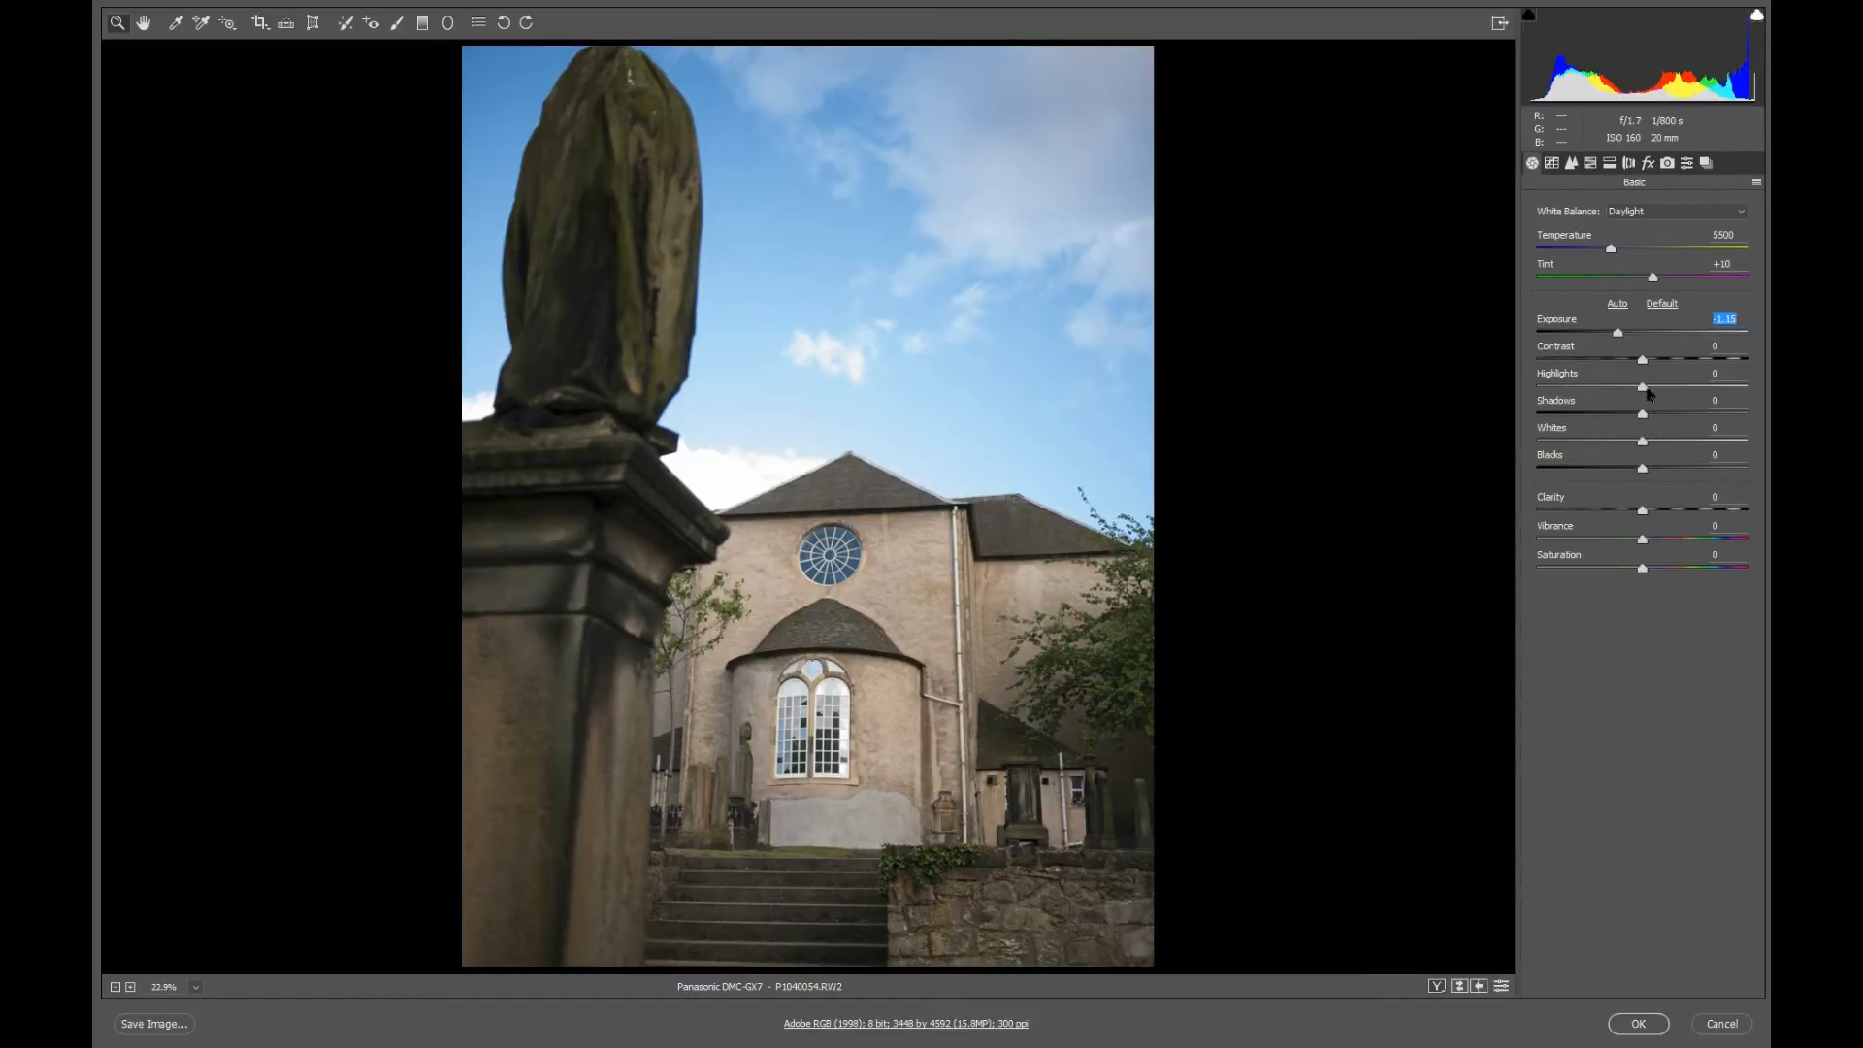
drag(1643, 392, 1573, 392)
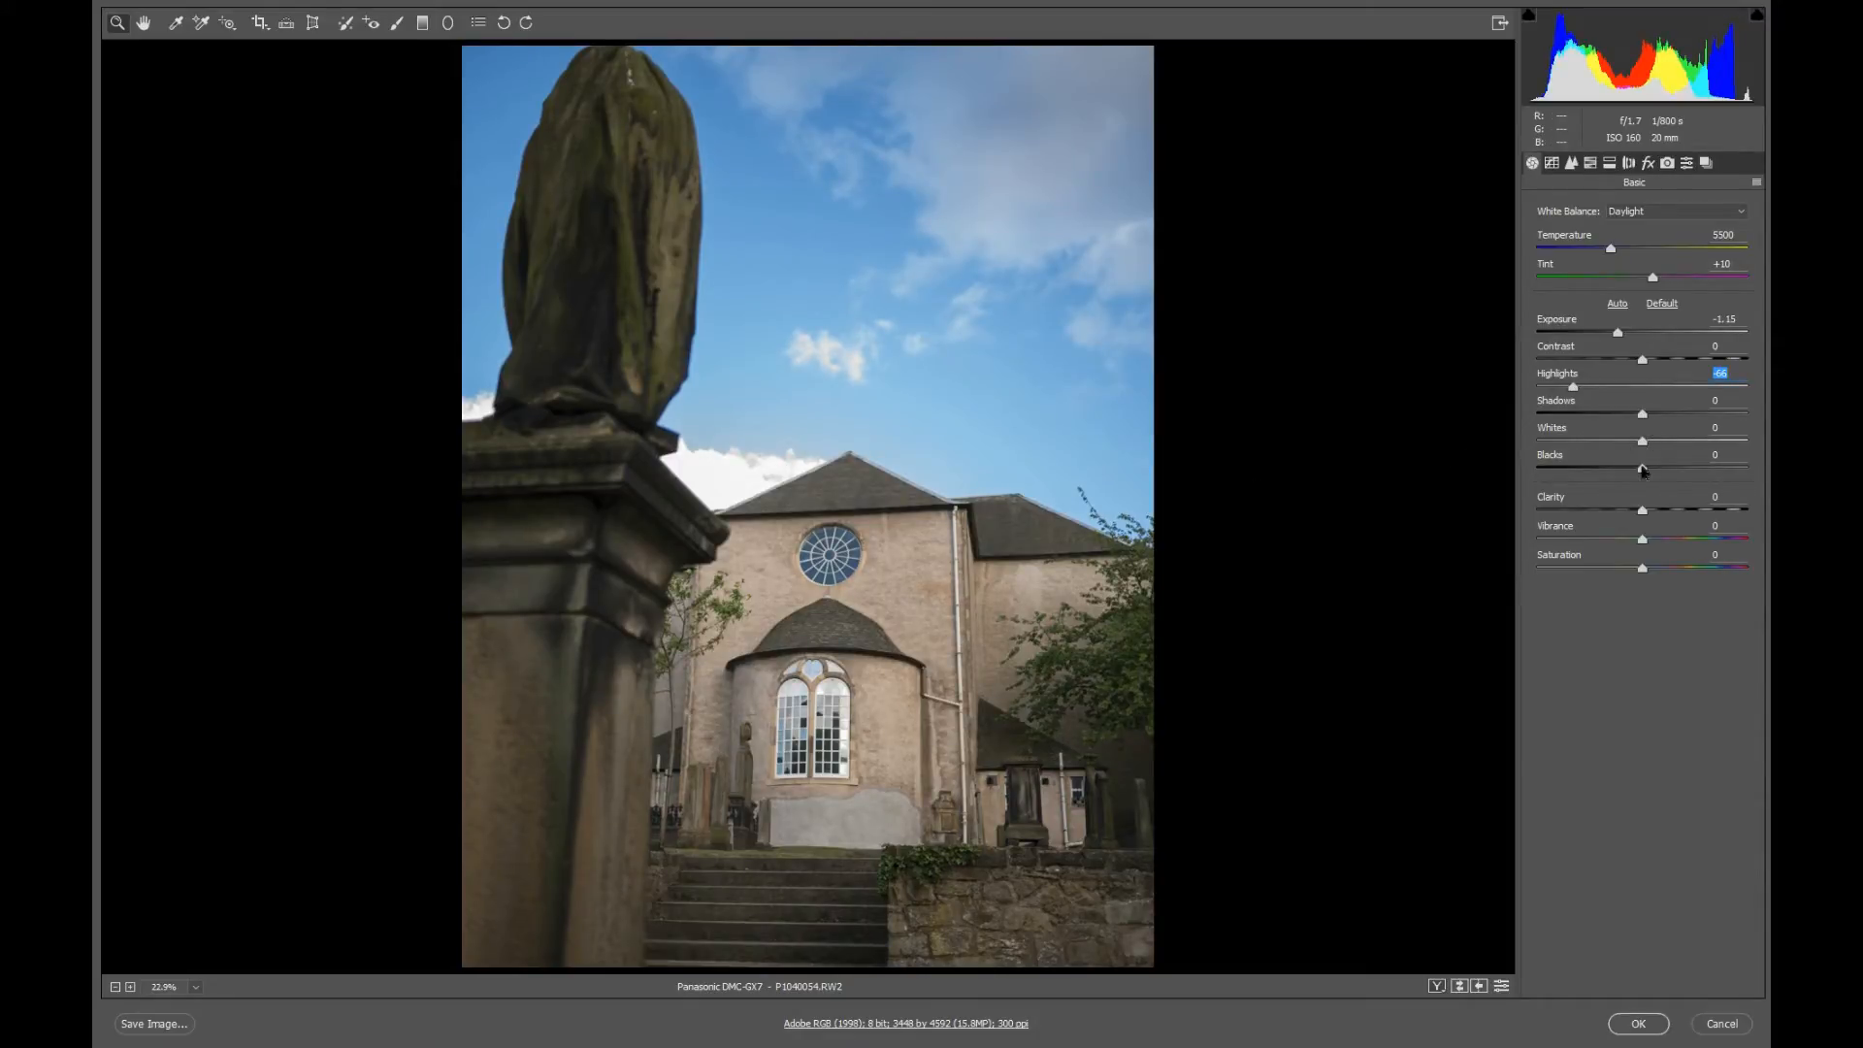
drag(1643, 473, 1620, 476)
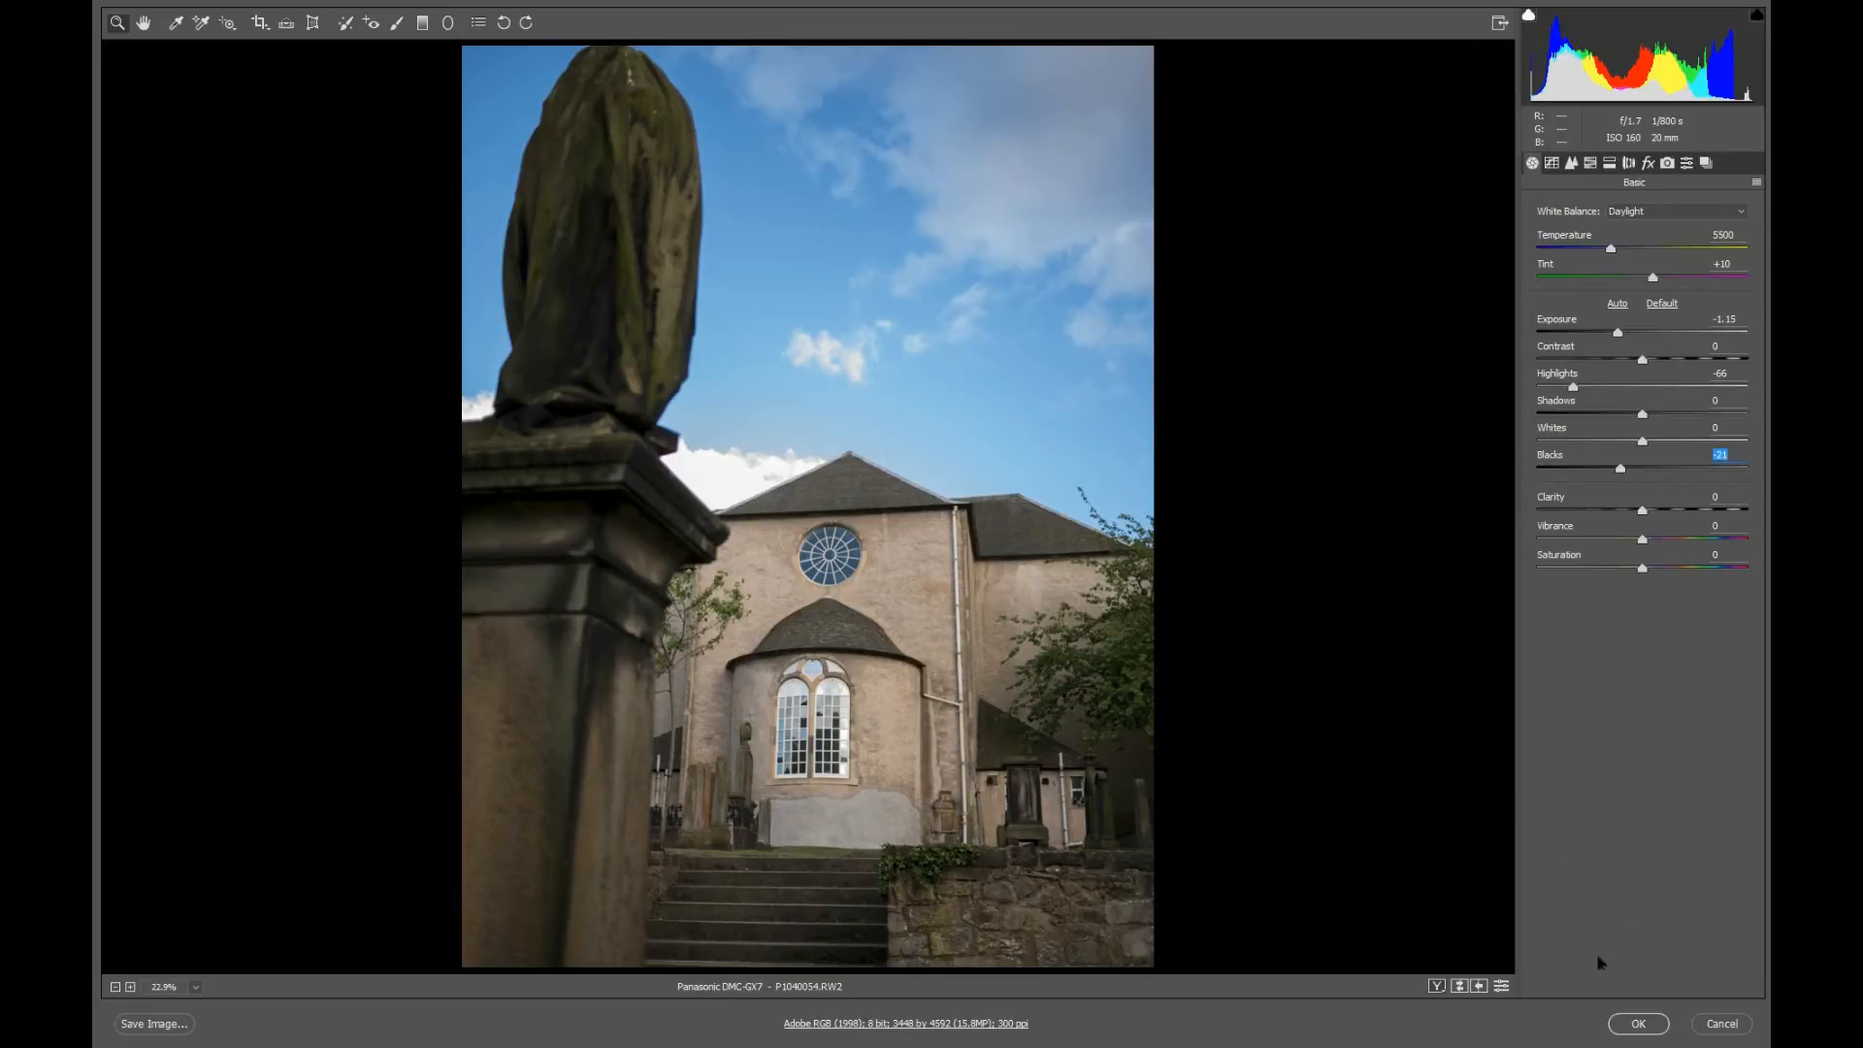
click(1638, 1024)
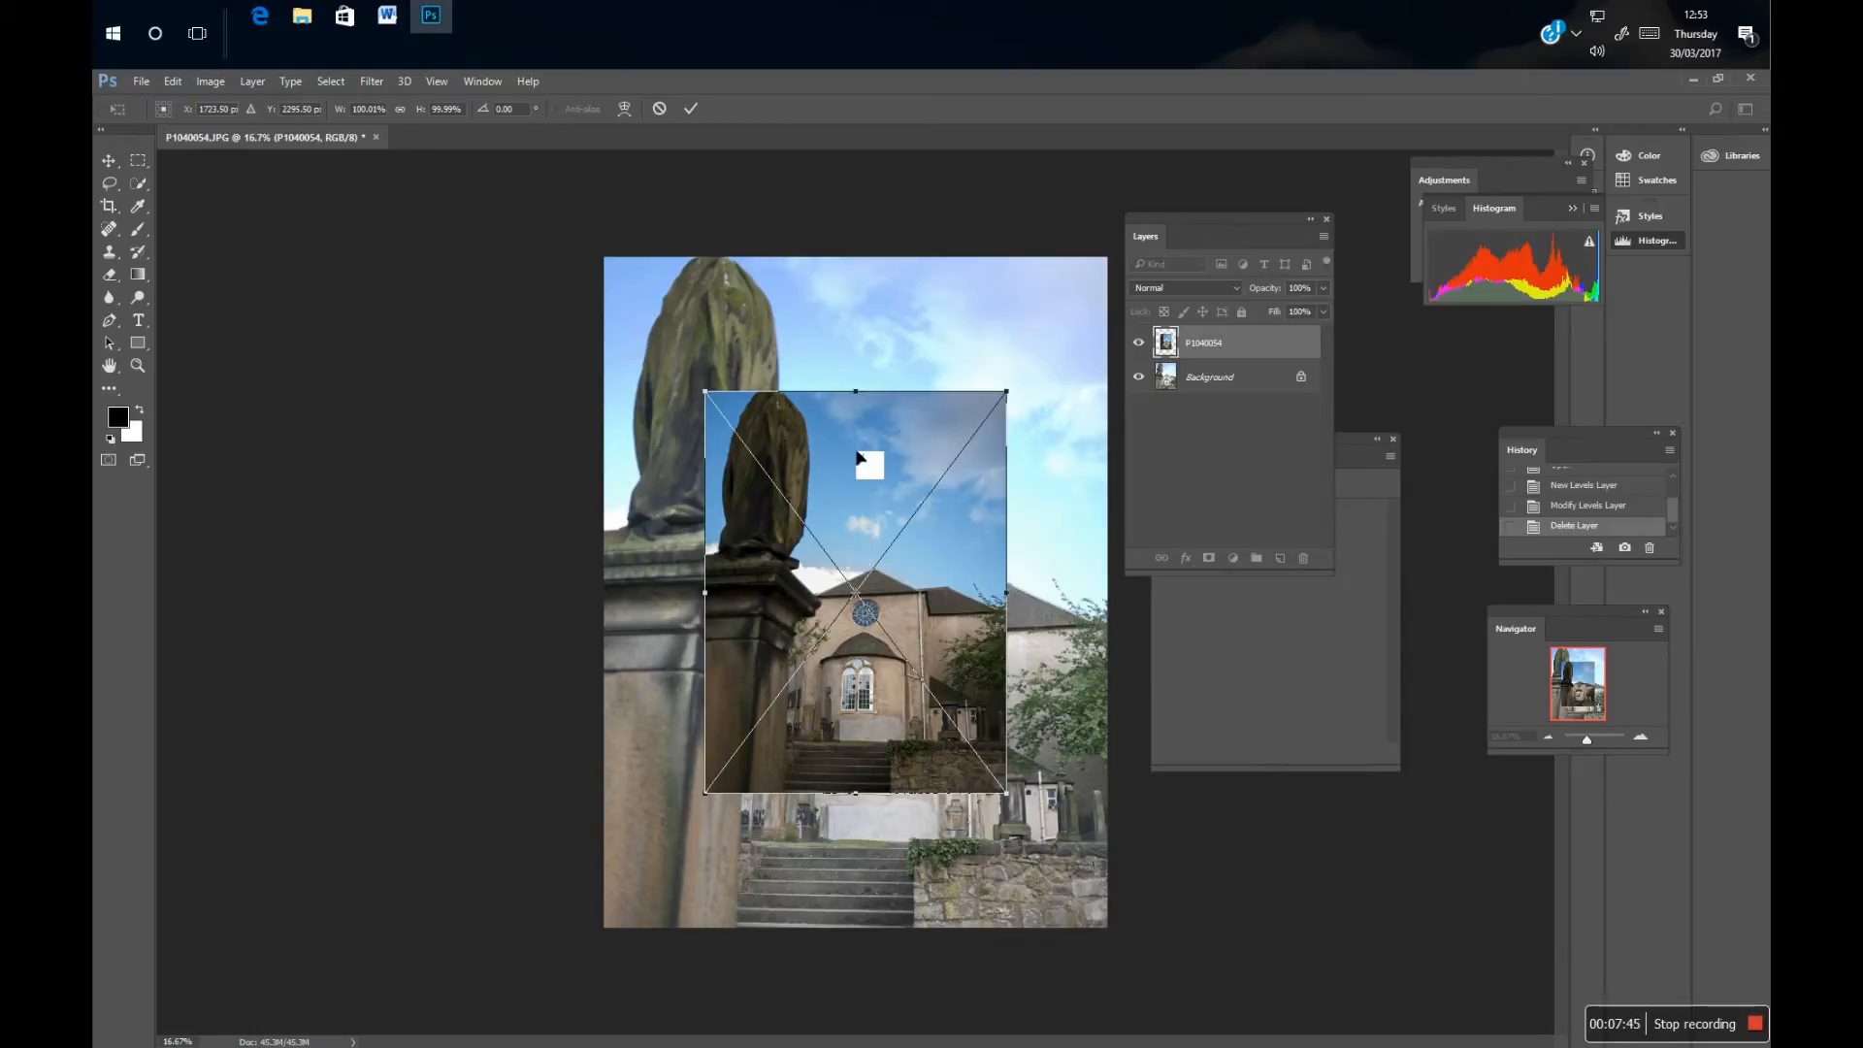
Commit the placed raw photo as its own layer and reposition it over the lower middle of the JPEG background.
drag(882, 486, 969, 653)
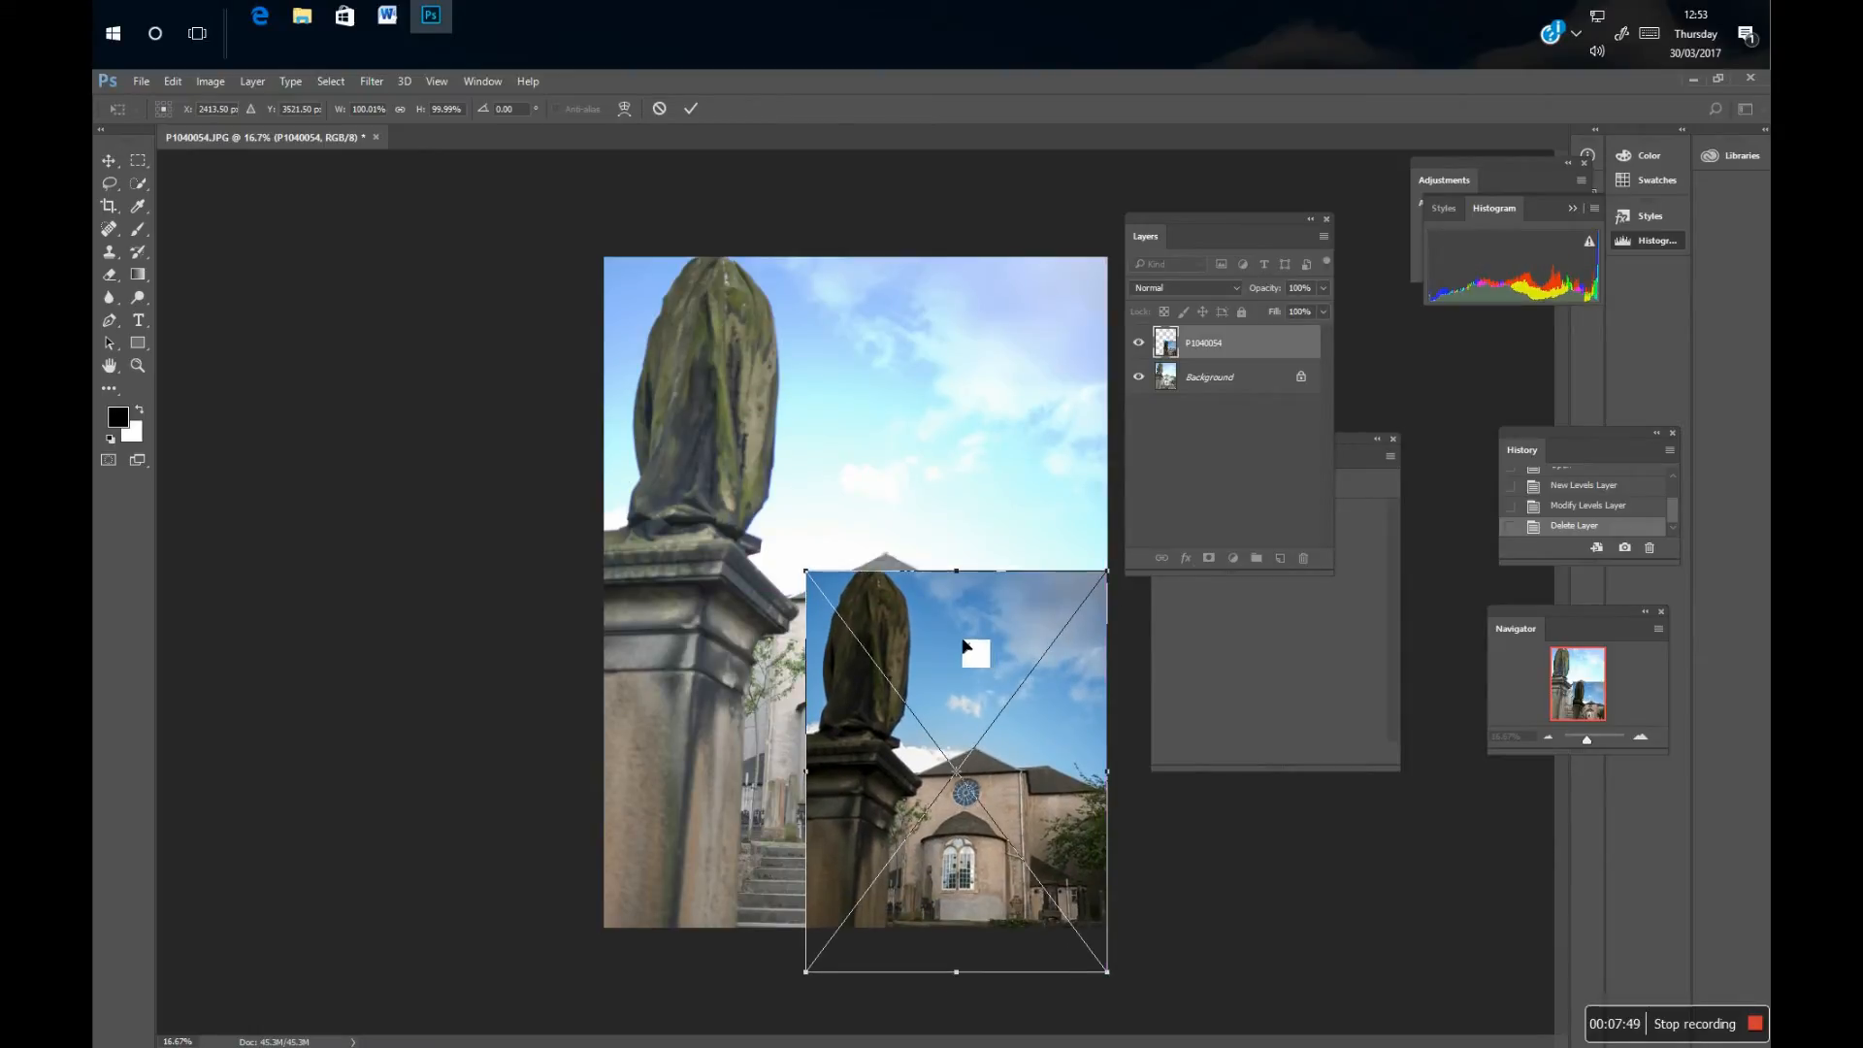
key(Return)
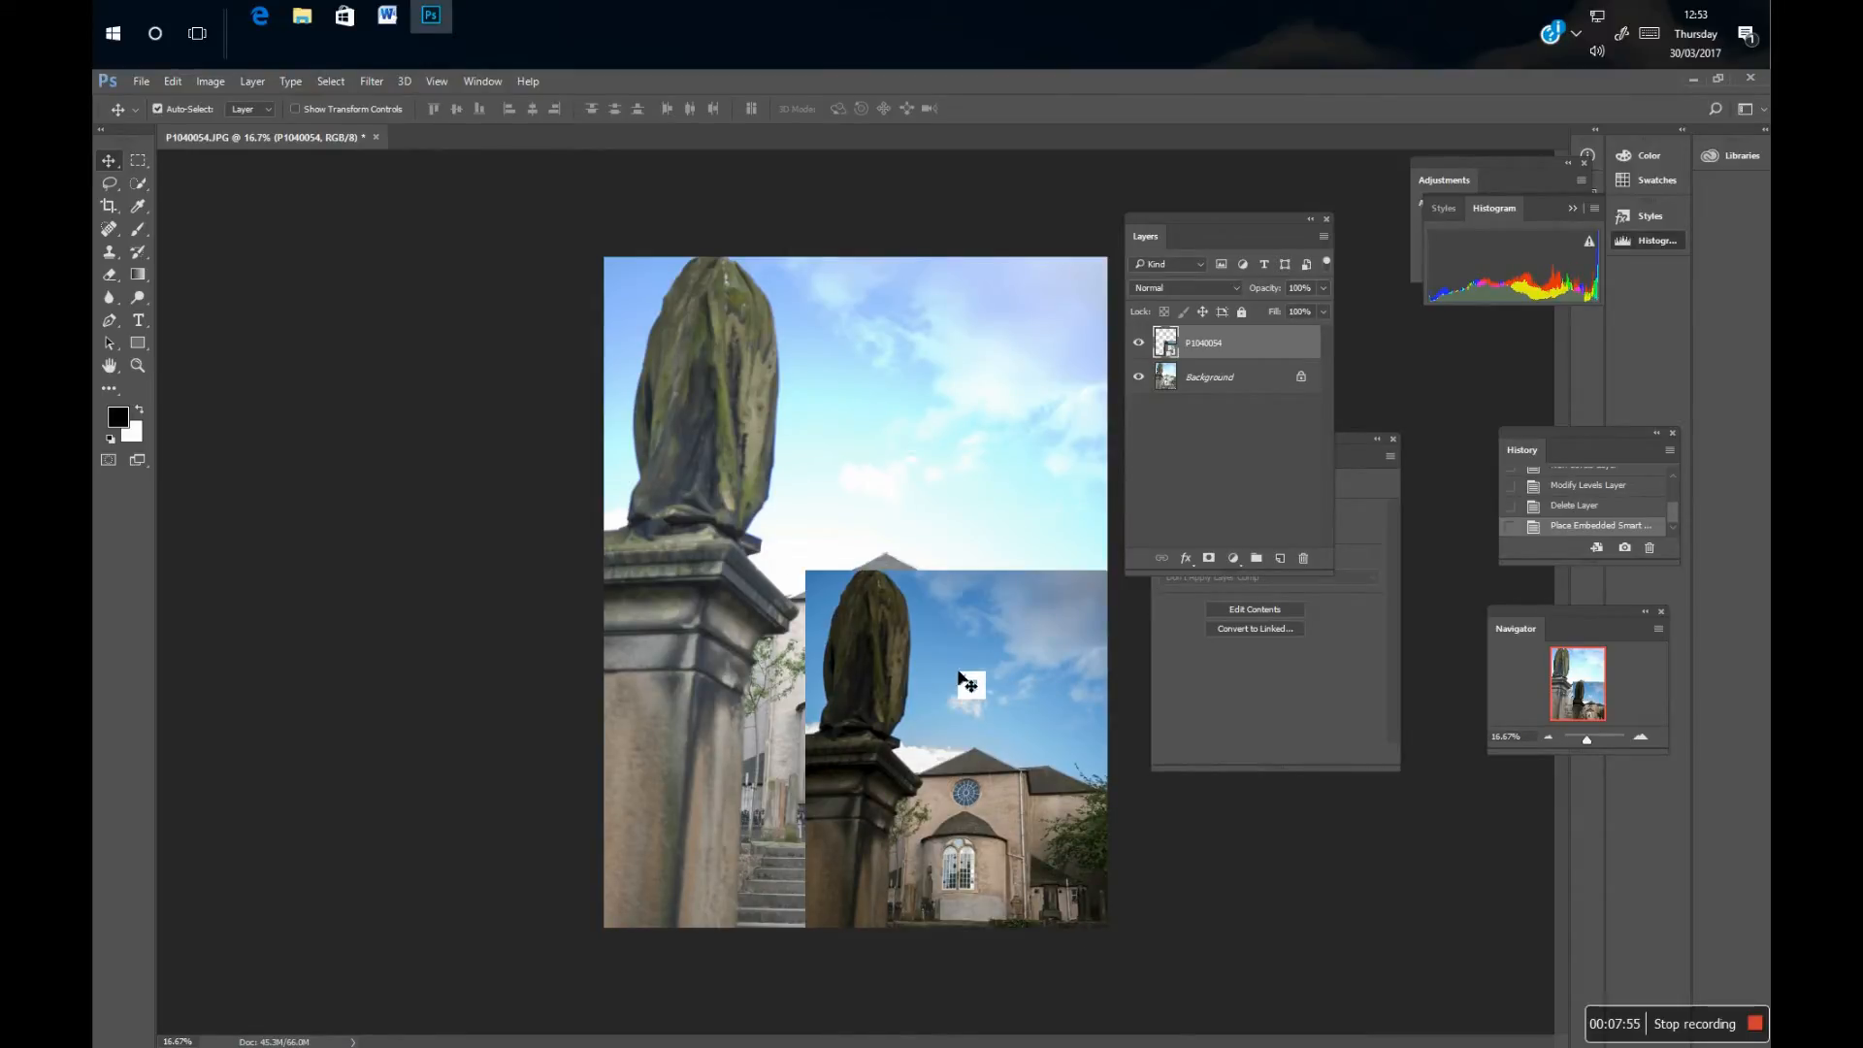
drag(965, 682, 773, 568)
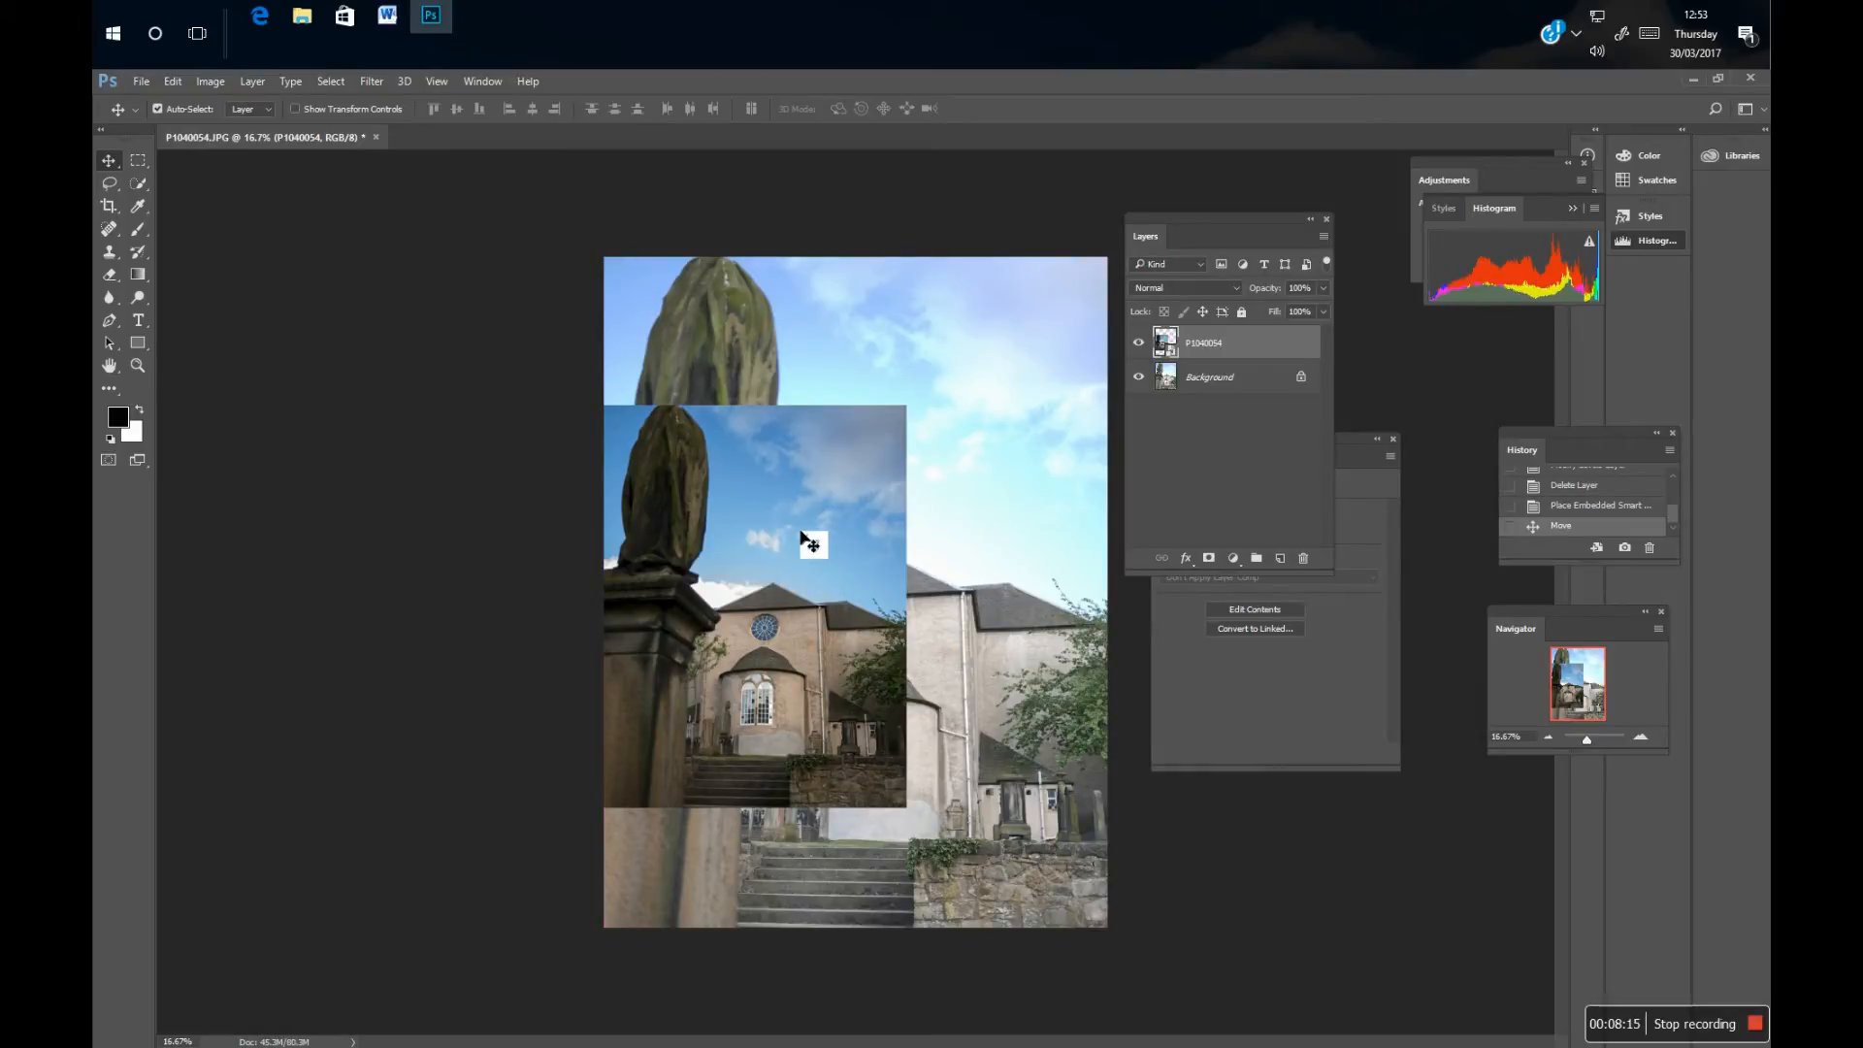
drag(801, 533, 882, 599)
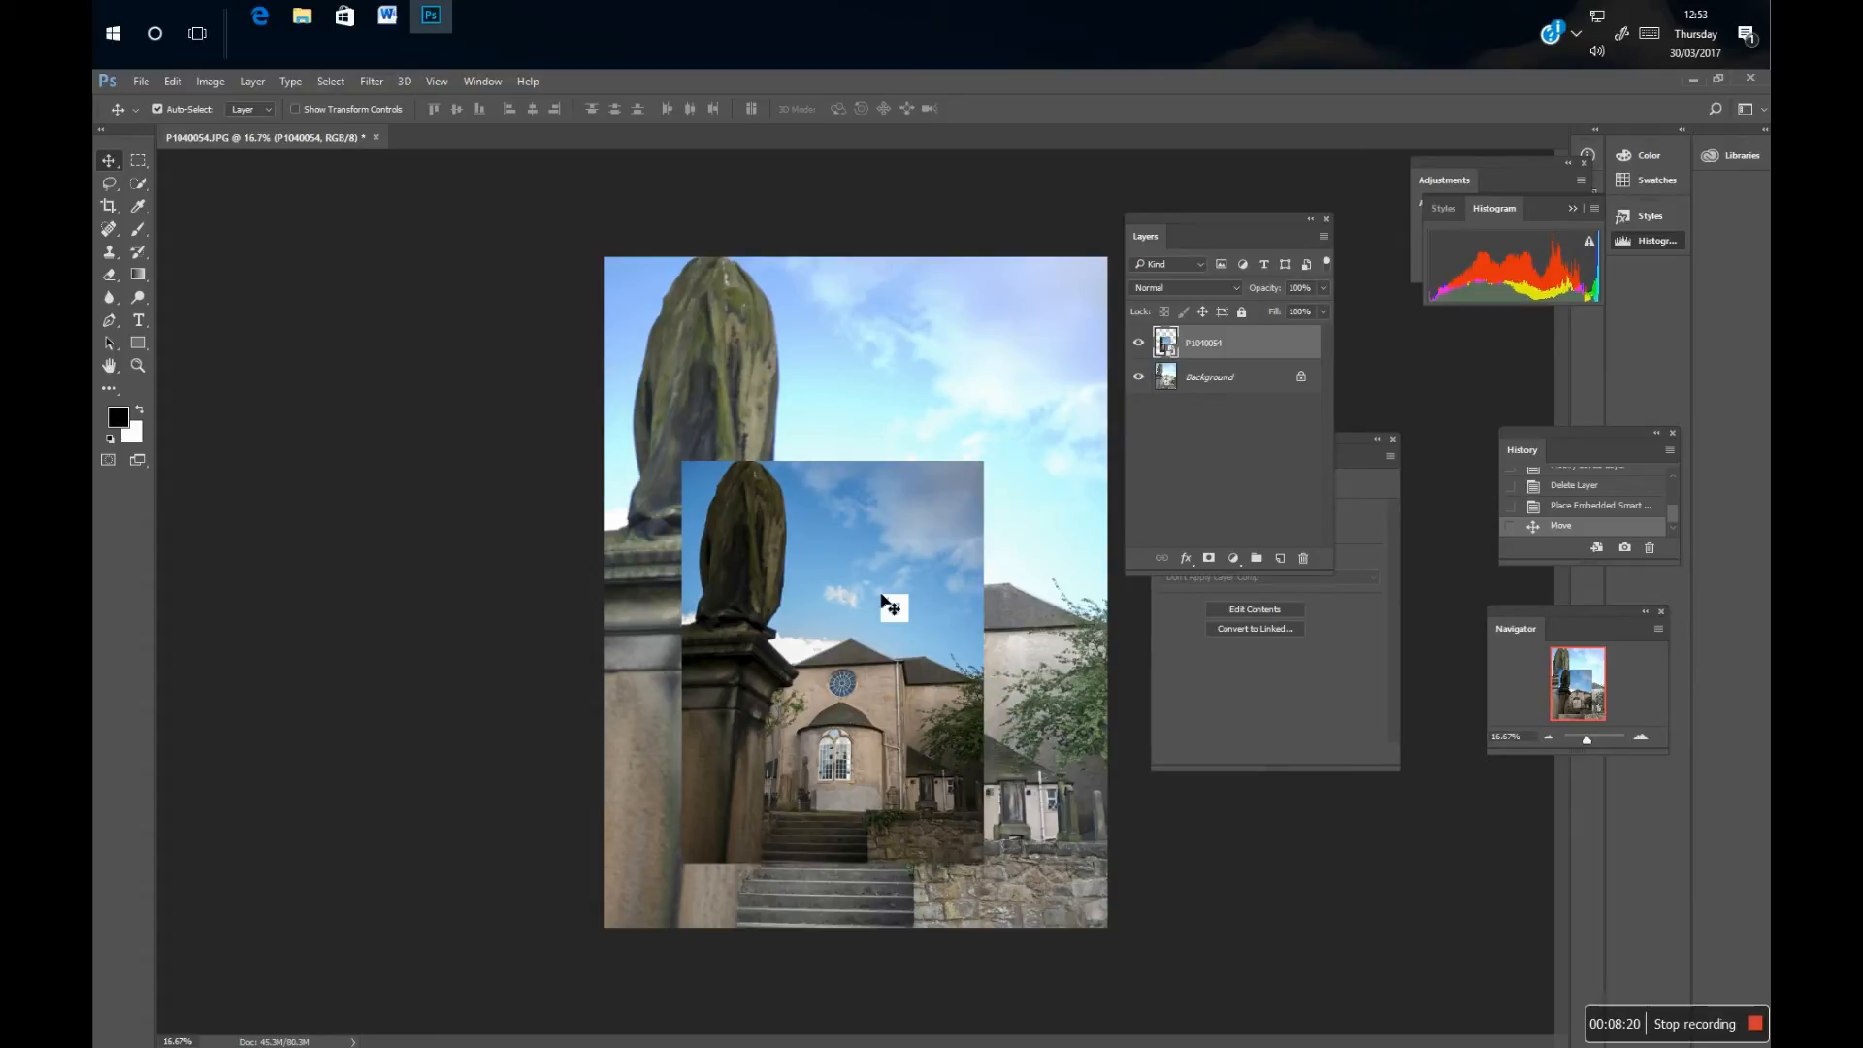
drag(882, 599, 868, 587)
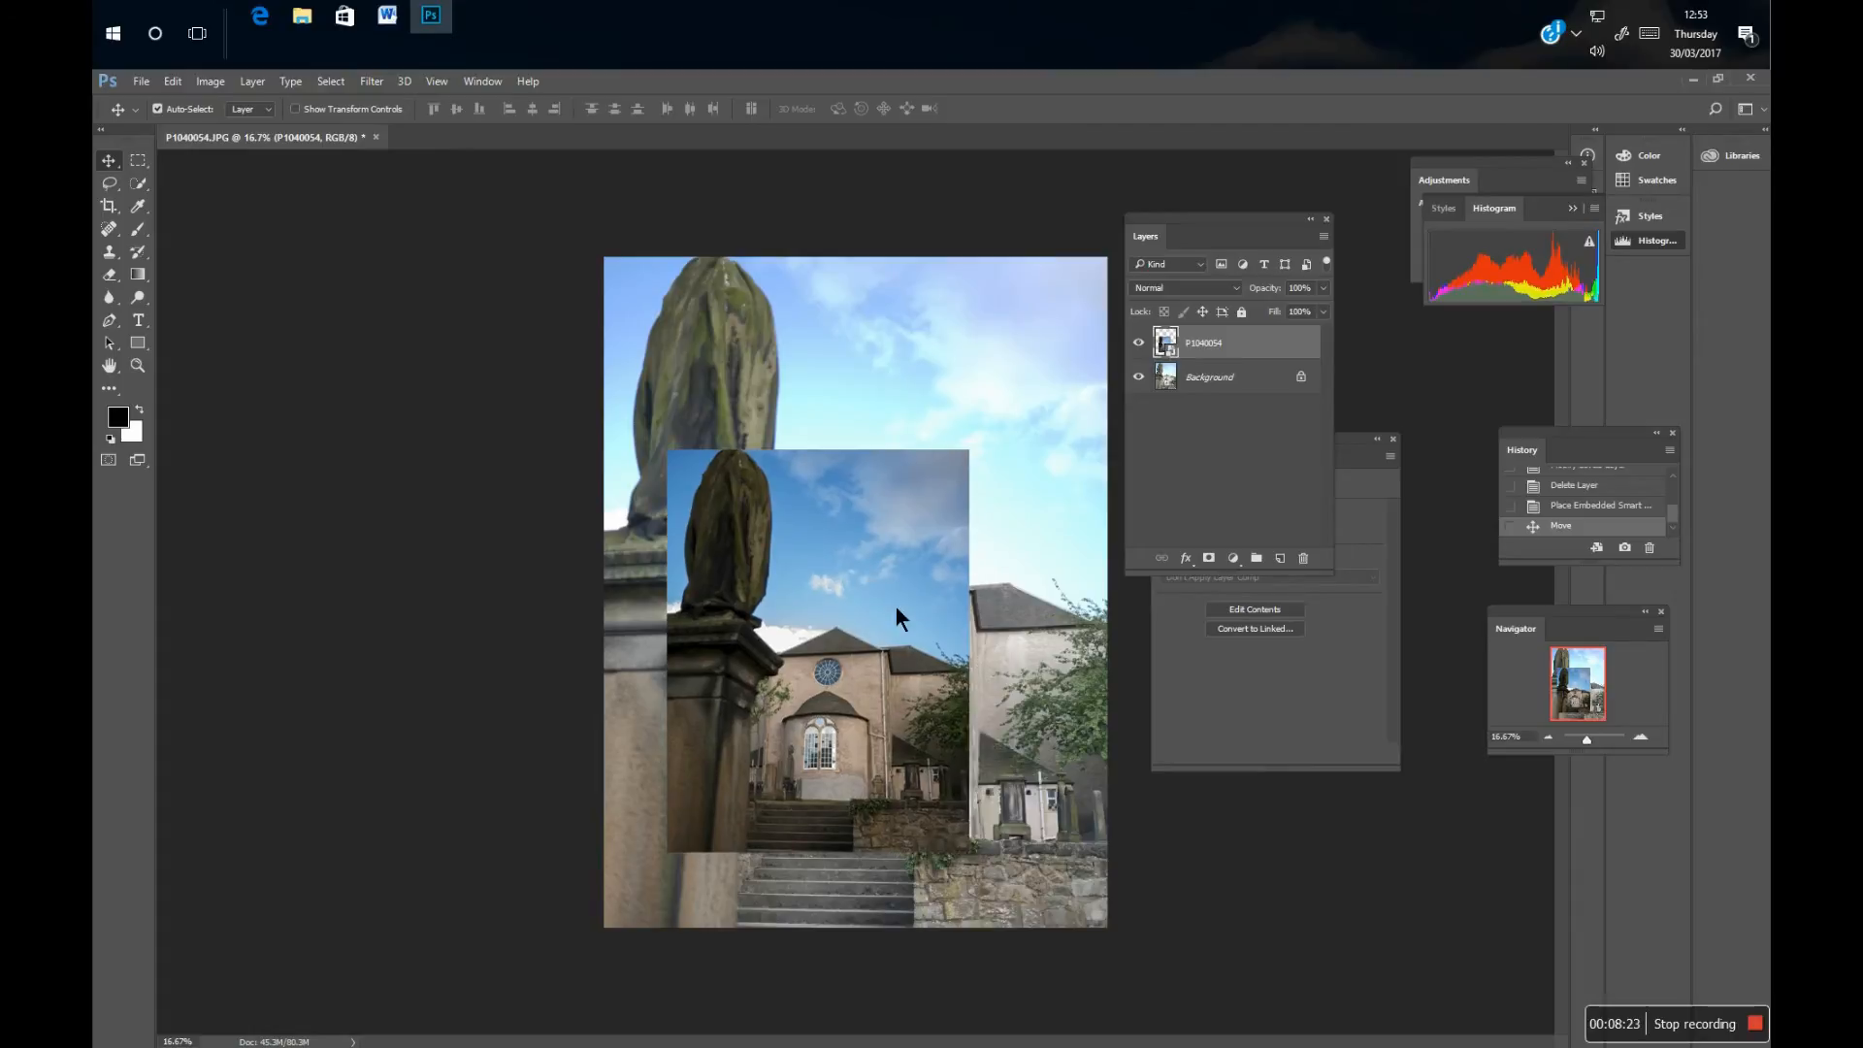